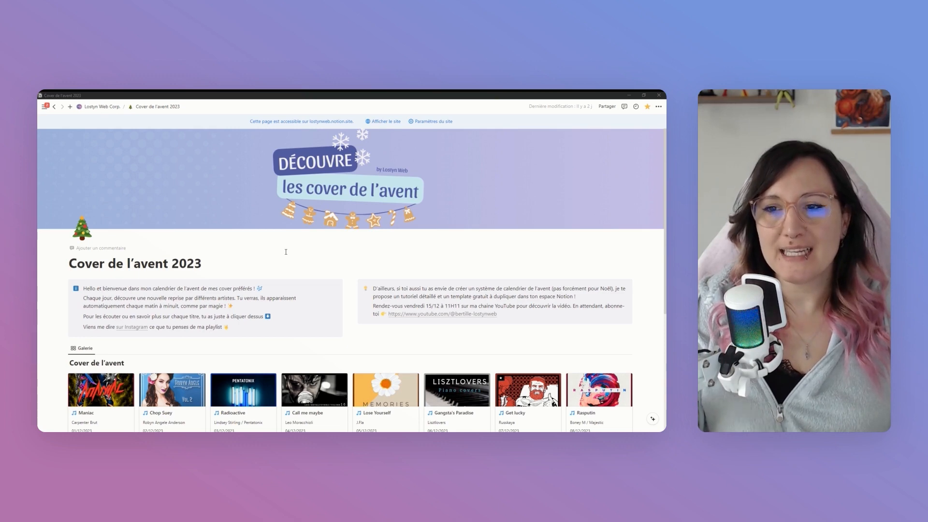
Unlock the Cover de l'avent database and add a table view to it
scroll(285, 252, "down", 1)
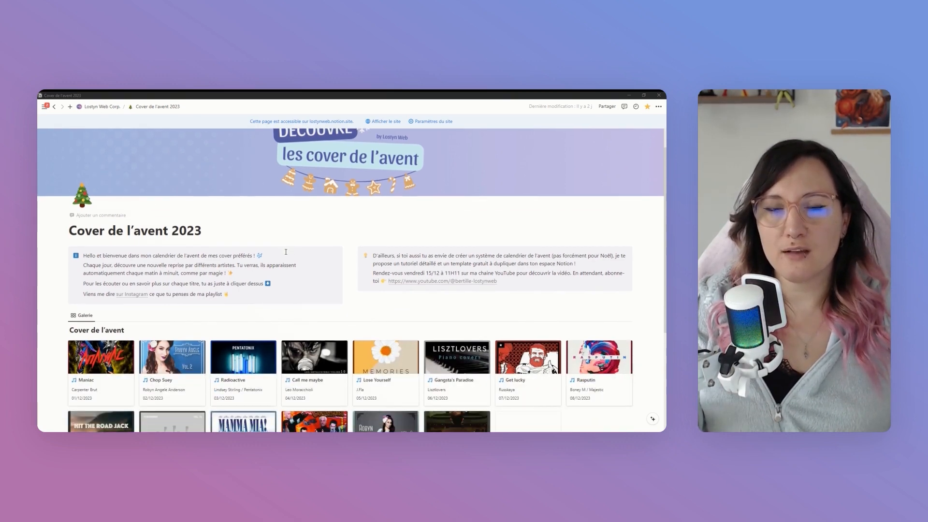
scroll(286, 252, "down", 3)
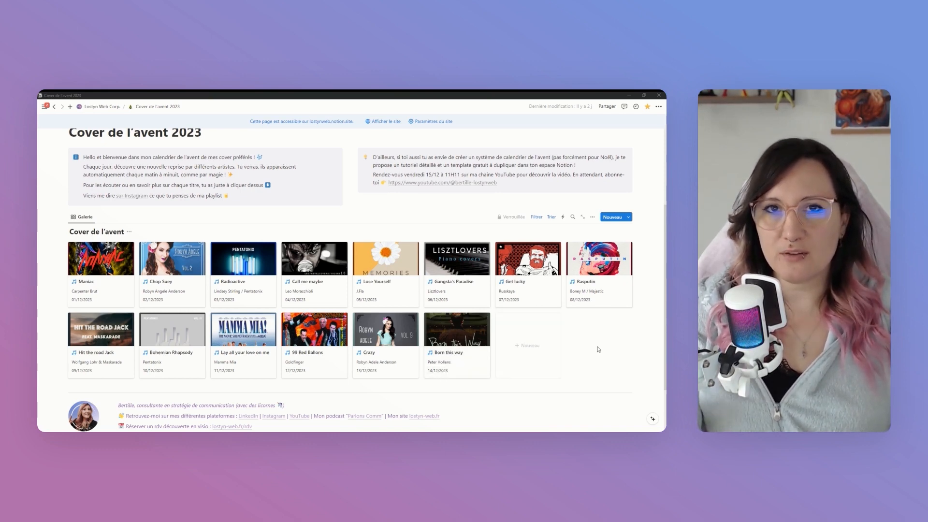
left_click(506, 219)
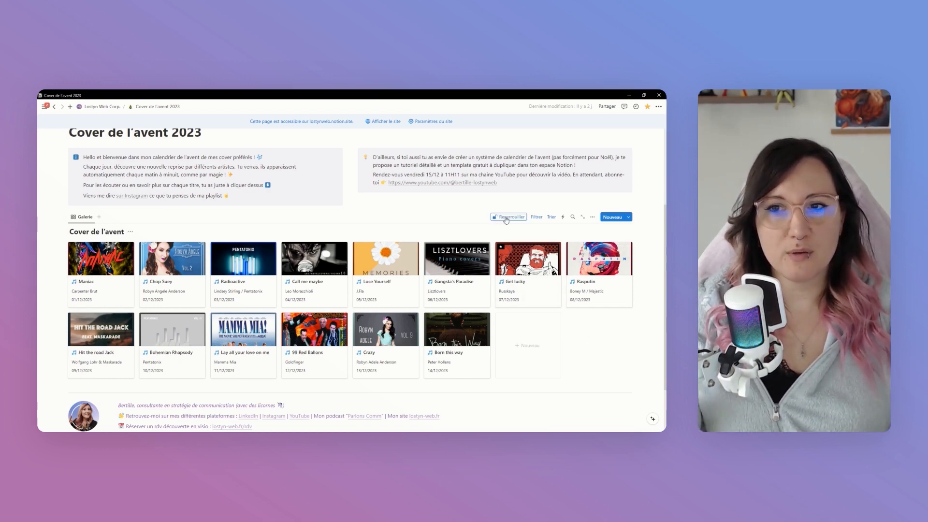
left_click(99, 217)
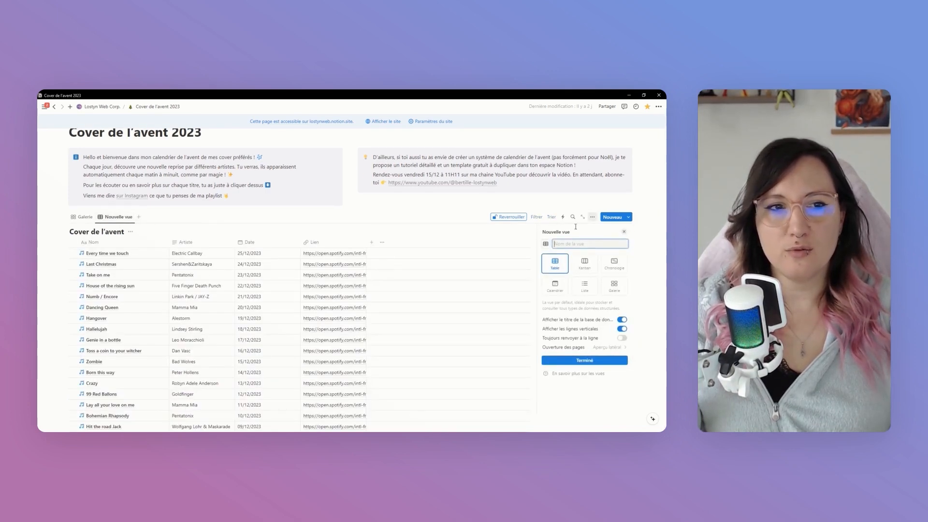
left_click(624, 232)
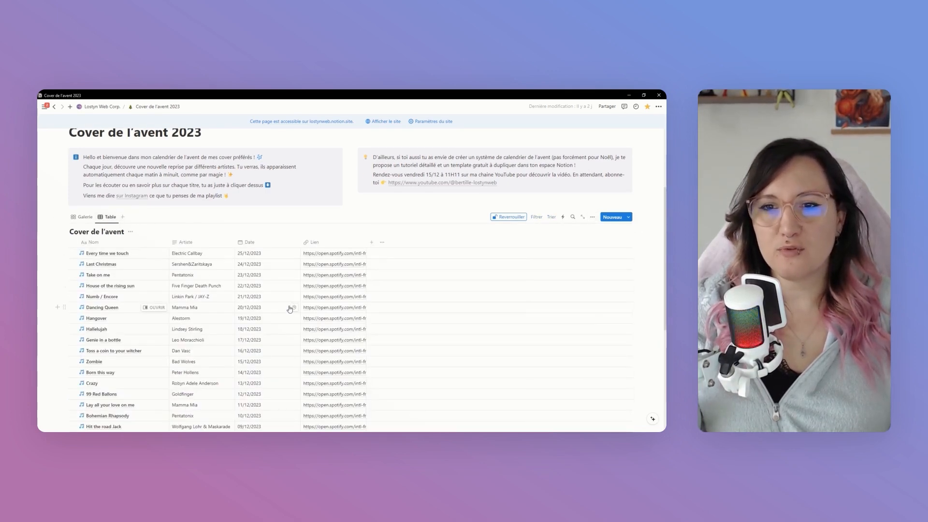
Examine all the songs and dates listed in the table view and switch back to the gallery view
scroll(282, 308, "down", 5)
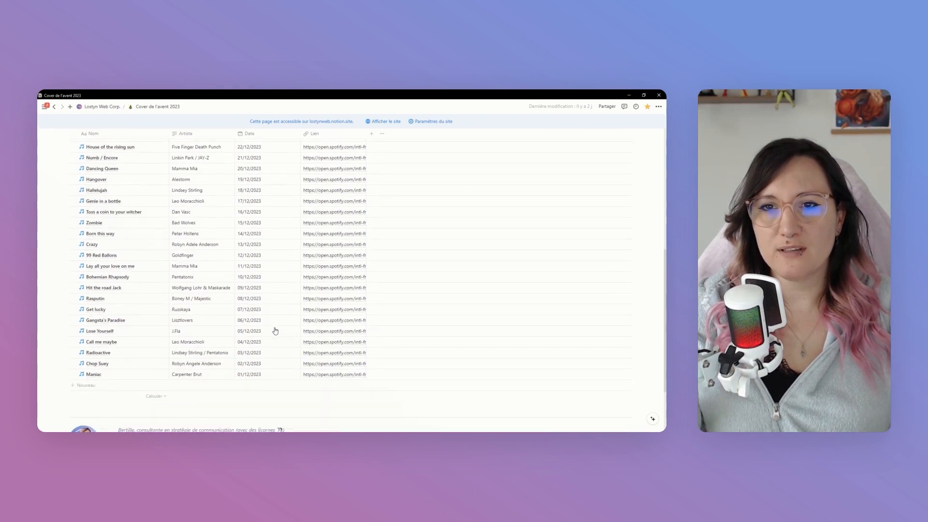
scroll(271, 290, "up", 3)
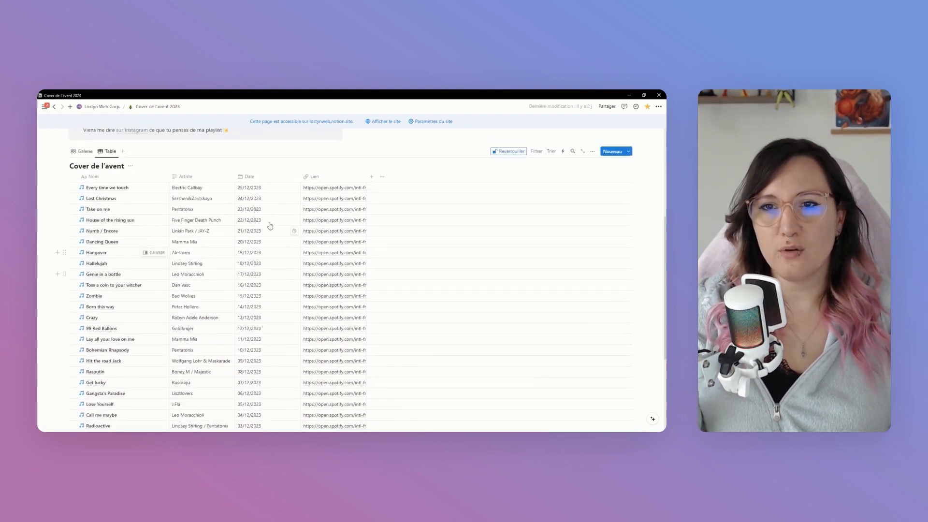
scroll(267, 193, "up", 1)
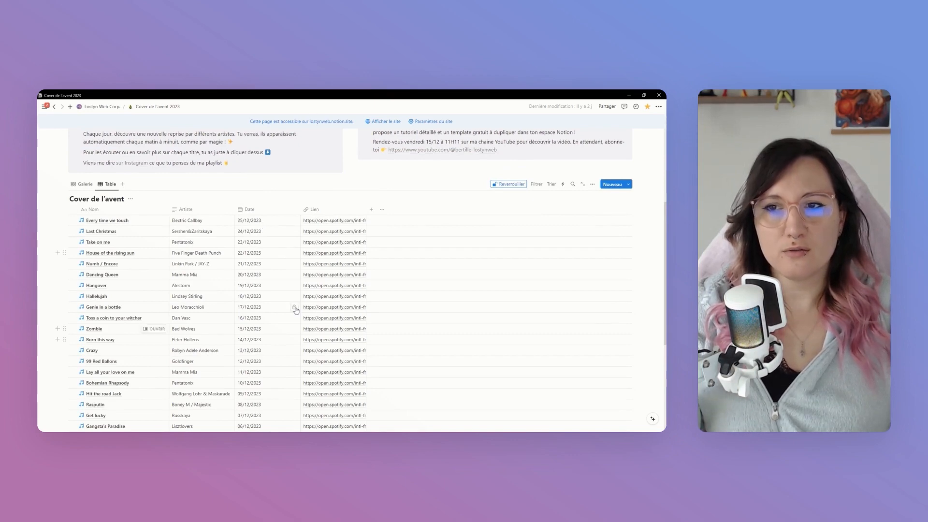
left_click(85, 187)
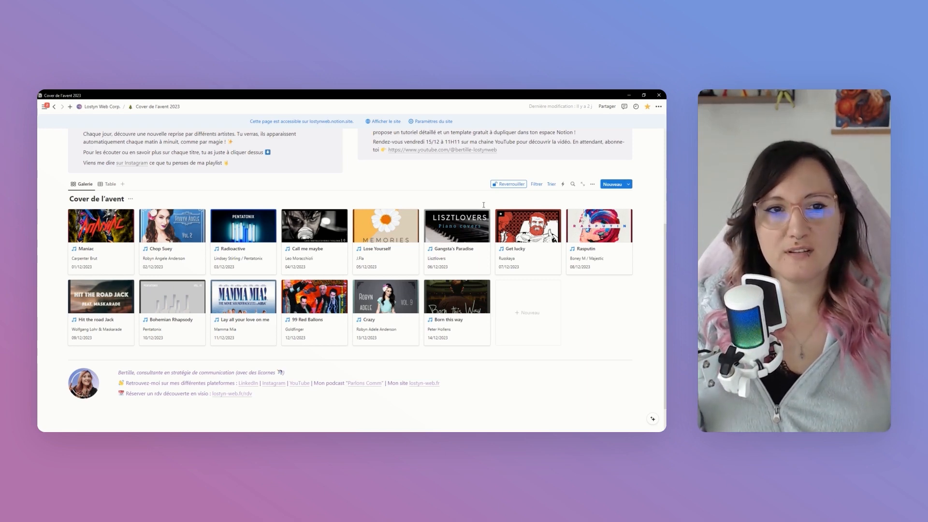
Try sorting the gallery by date in descending order and restore the ascending order
left_click(554, 187)
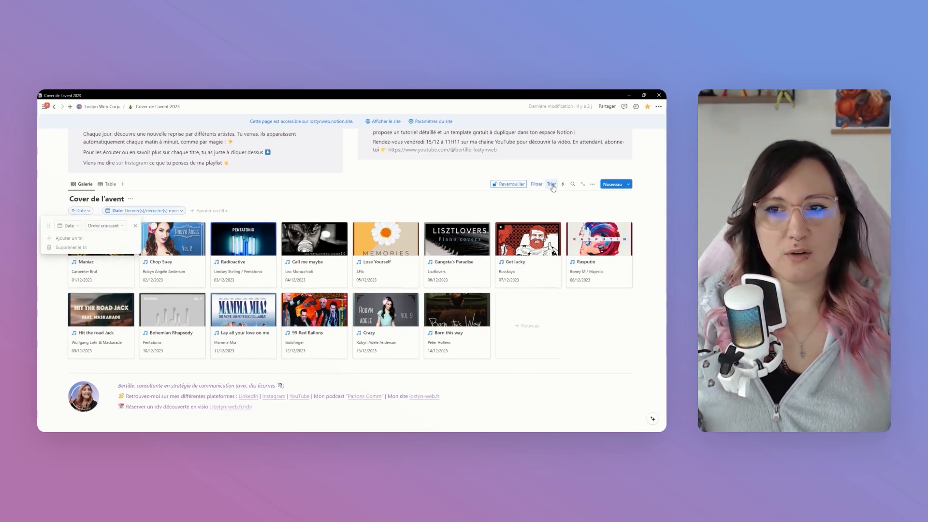
left_click(103, 231)
left_click(103, 247)
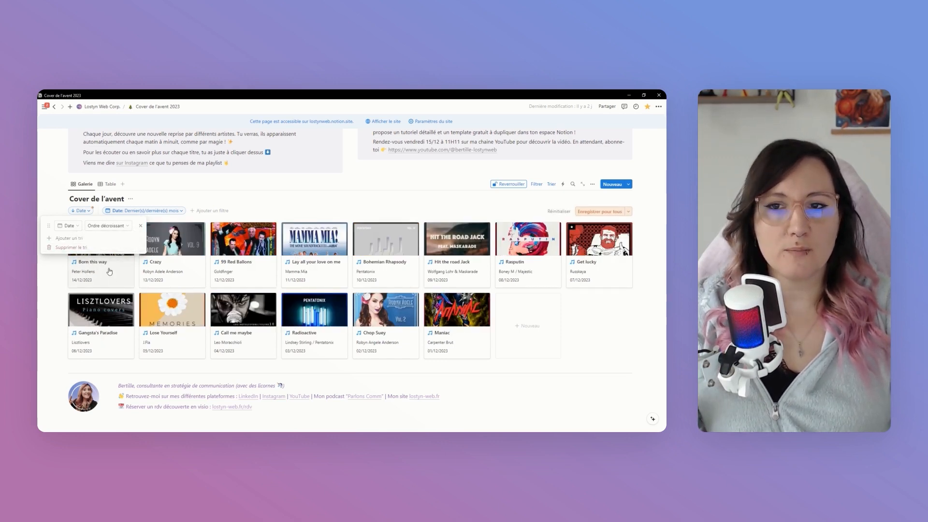
left_click(106, 226)
left_click(112, 238)
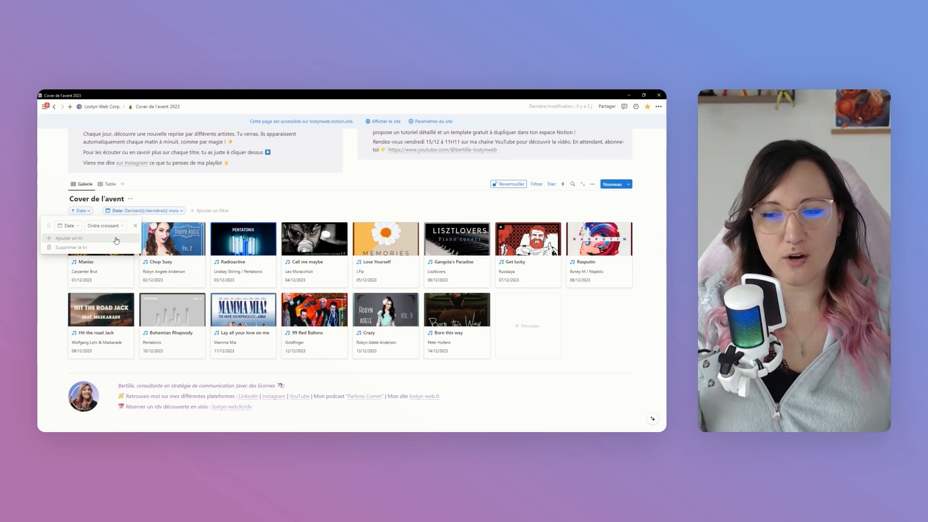
left_click(263, 205)
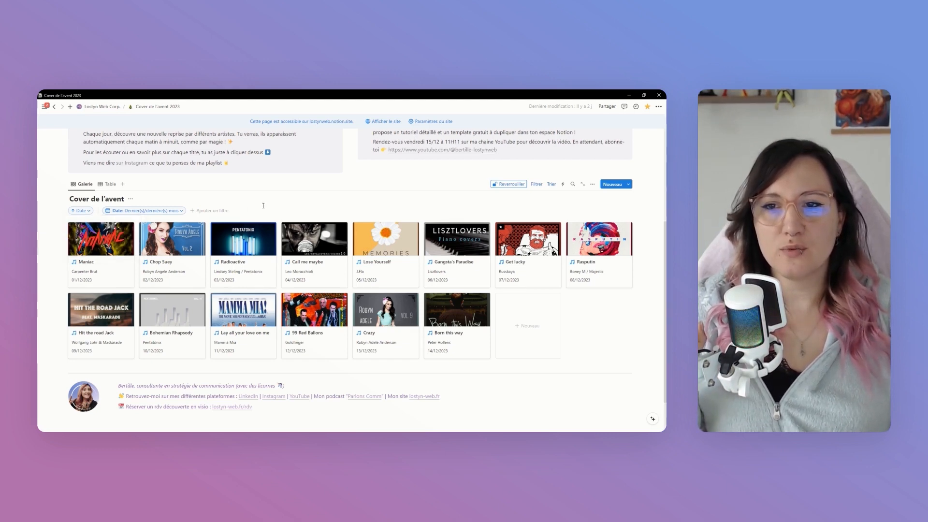
Examine the Maniac and Chop Suey entries' pages and close them again
left_click(105, 266)
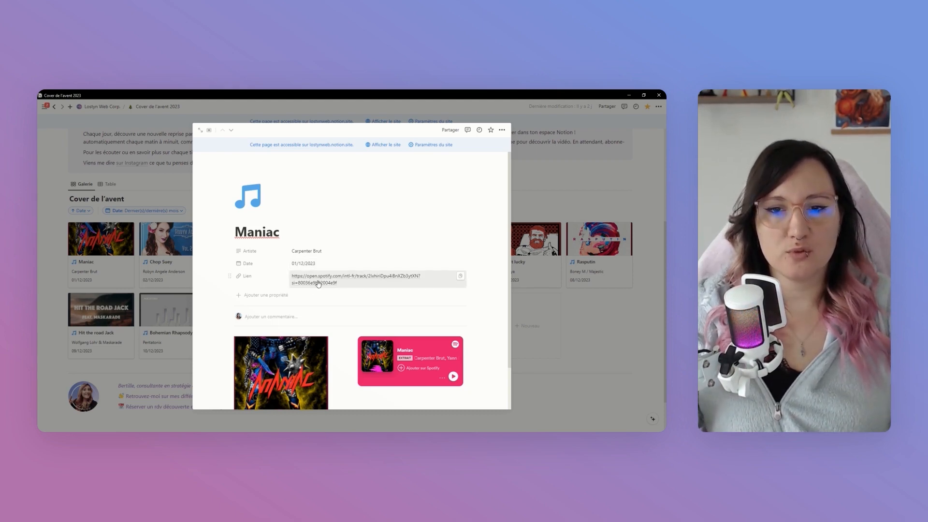
scroll(318, 284, "down", 2)
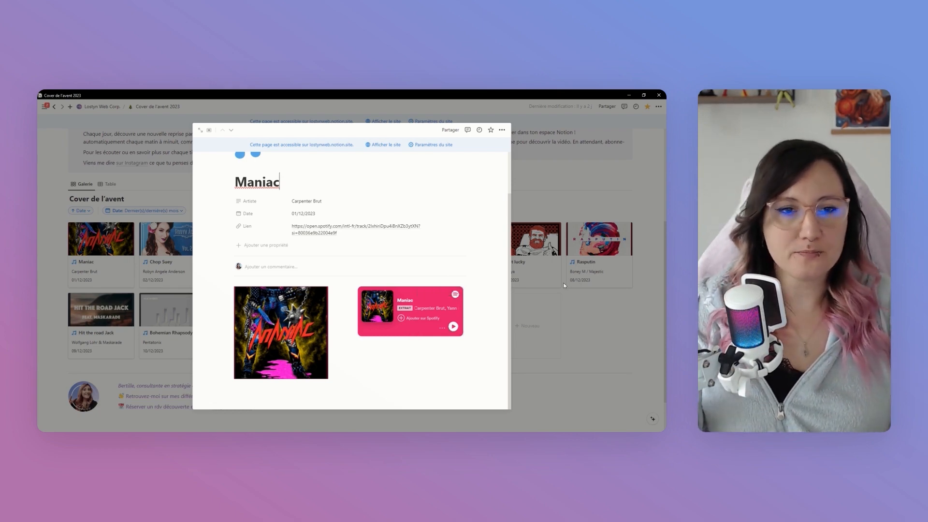
left_click(605, 314)
left_click(167, 264)
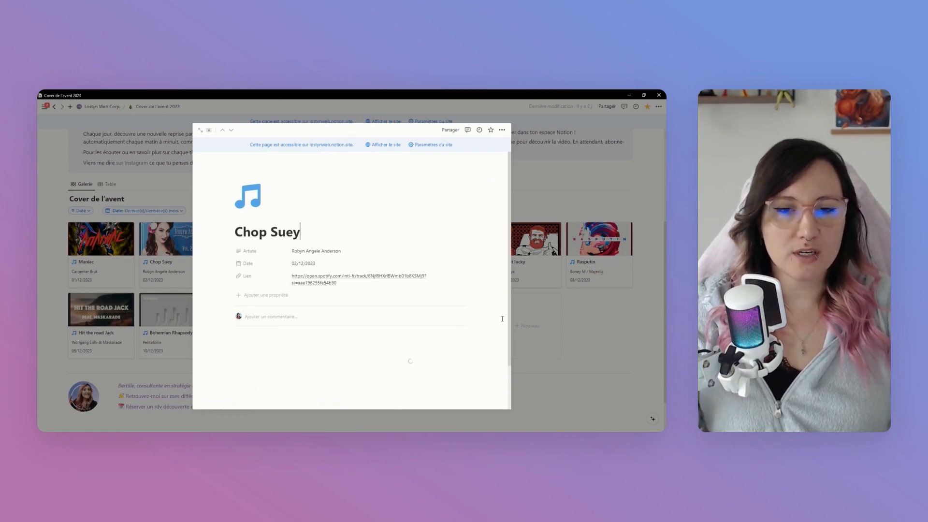
left_click(585, 320)
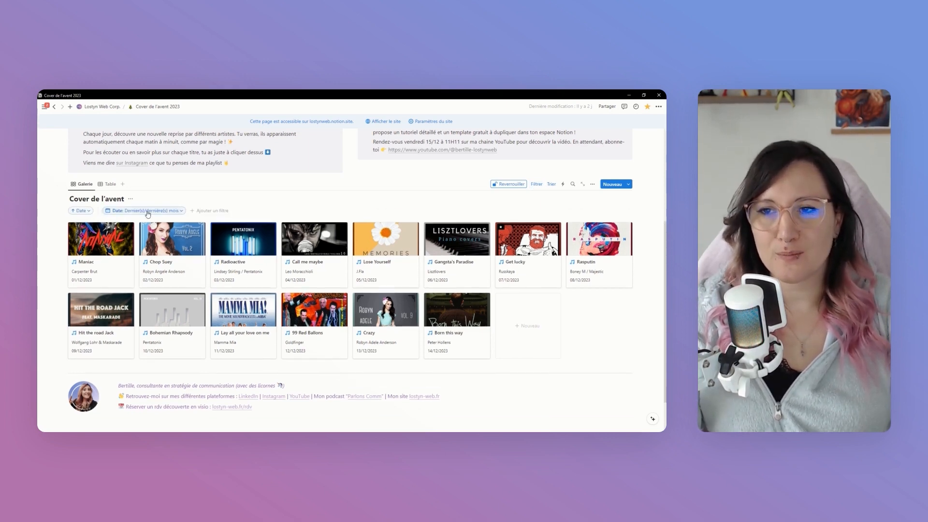
Try the gallery's date filter with the current week and the last week, and restore it to the last 1 month
left_click(148, 213)
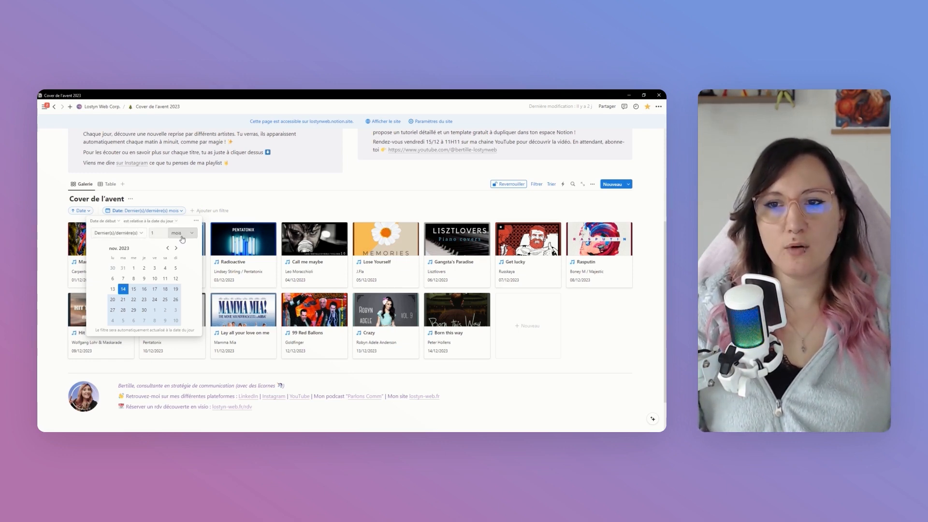
left_click(126, 234)
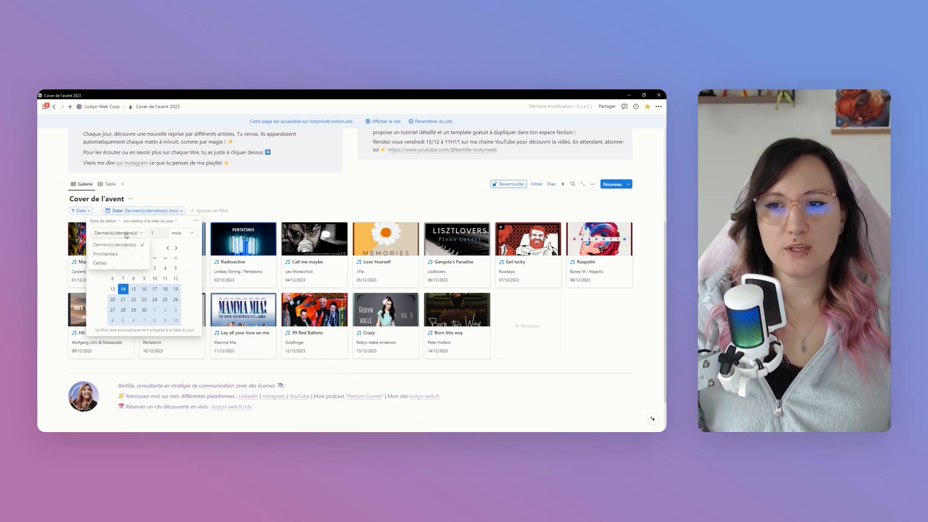
left_click(117, 265)
left_click(181, 234)
left_click(177, 257)
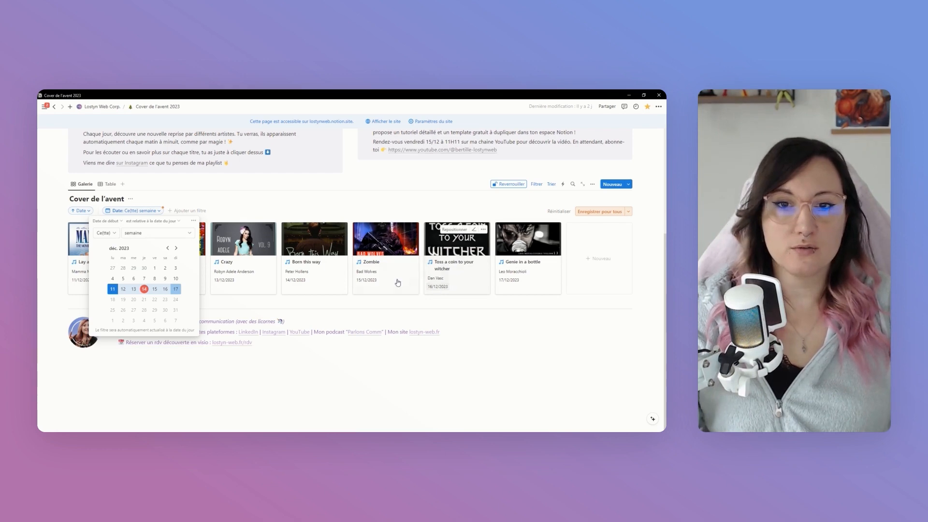
left_click(107, 239)
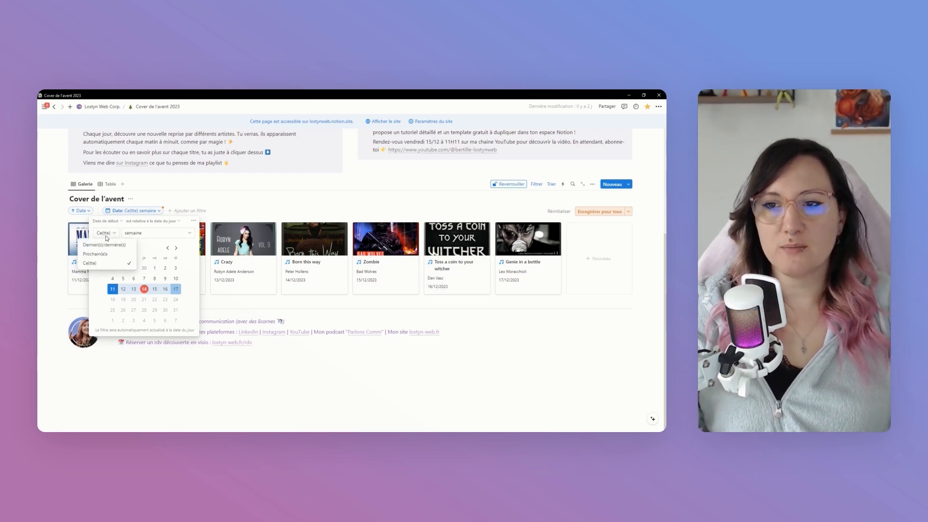
left_click(104, 244)
left_click(191, 237)
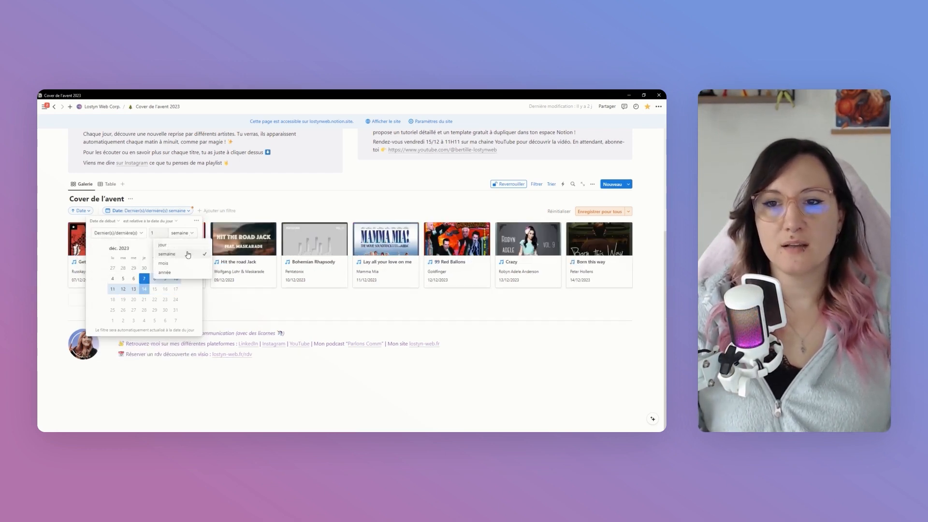
left_click(180, 263)
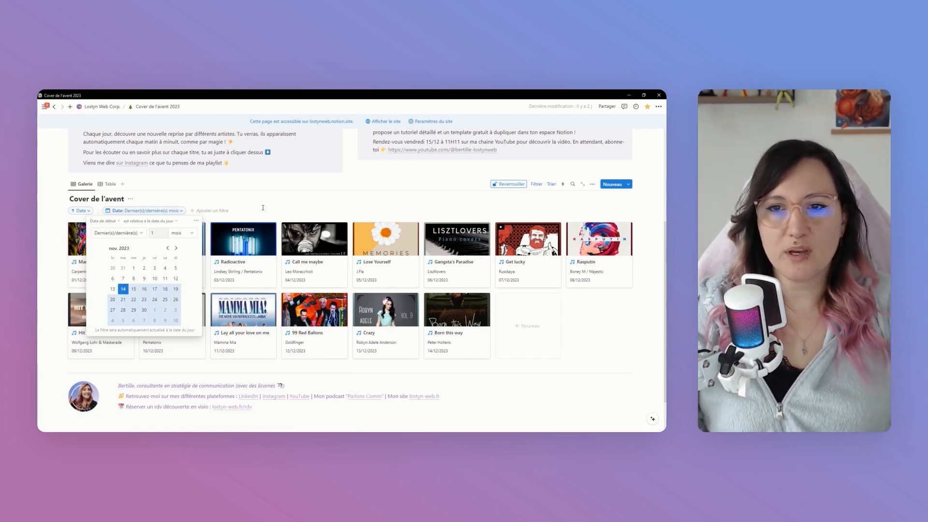
left_click(290, 205)
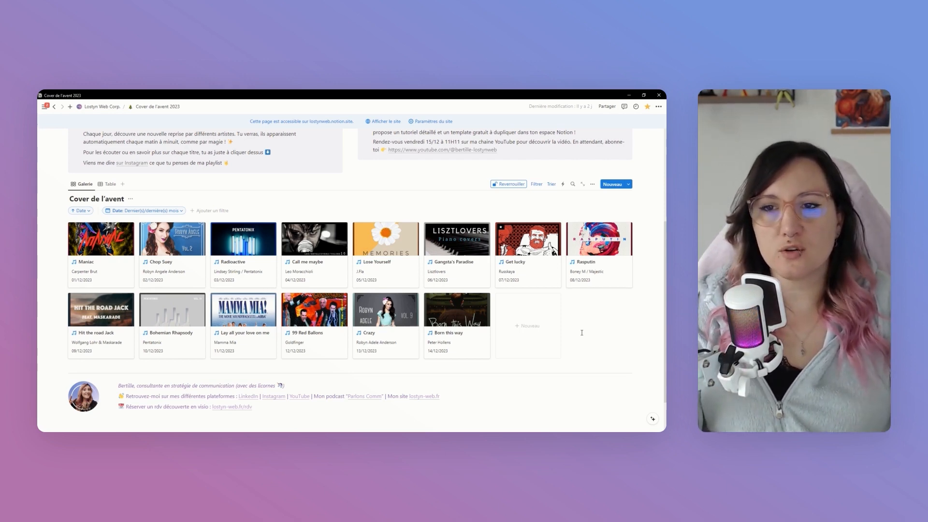
Examine the time units offered by the gallery's relative date filter and close the filter settings
left_click(156, 212)
left_click(192, 235)
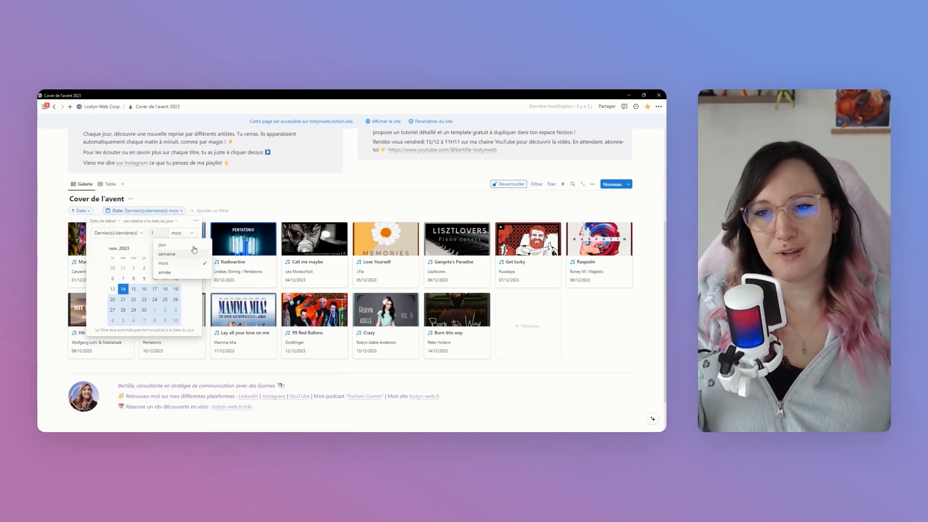
left_click(281, 212)
left_click(282, 210)
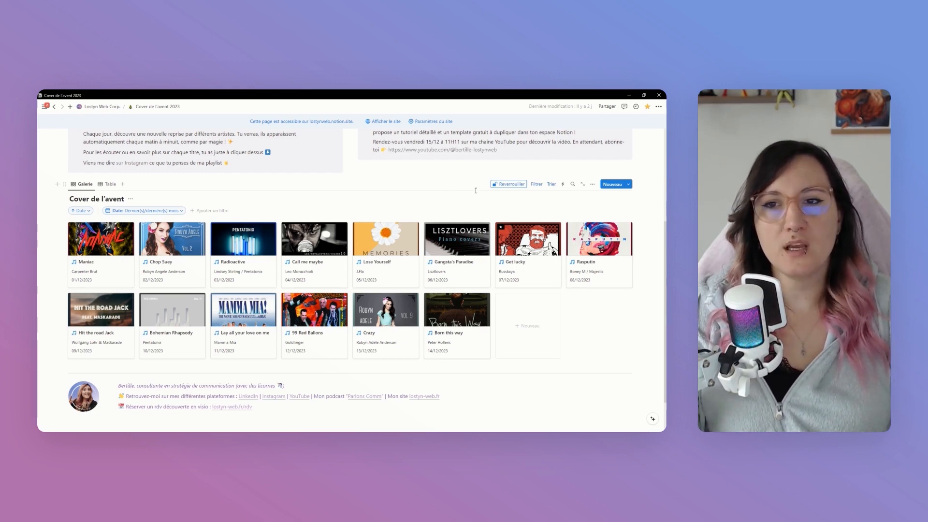
Delete the table view from the Cover de l'avent database and lock the database again
left_click(111, 184)
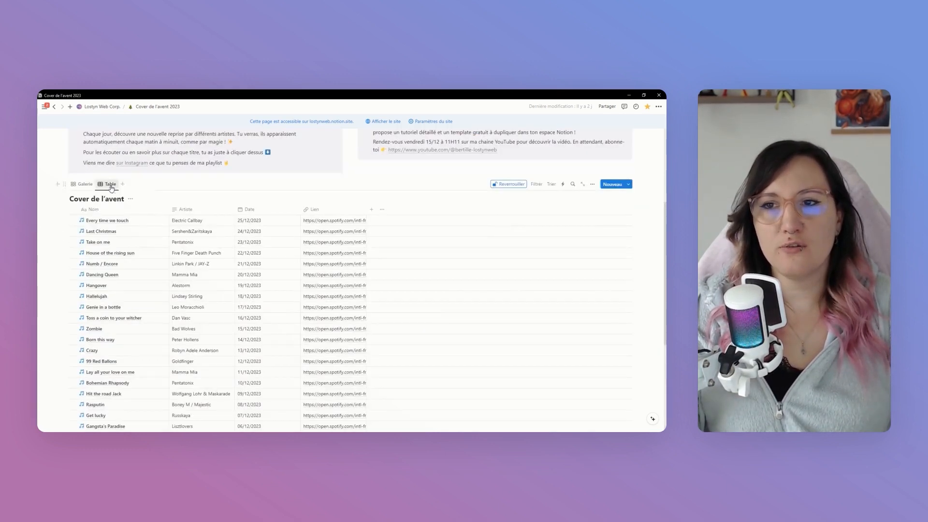
scroll(159, 315, "down", 5)
scroll(174, 300, "up", 4)
scroll(172, 301, "up", 2)
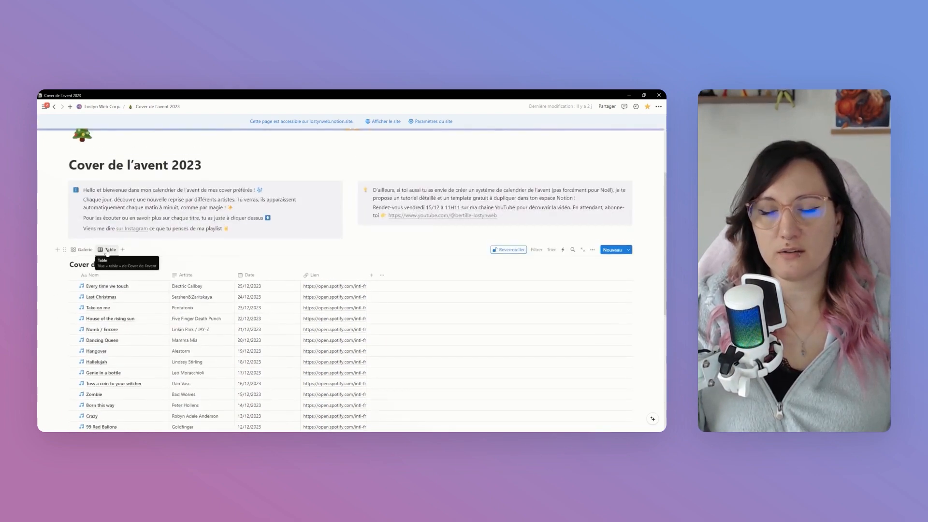
left_click(107, 250)
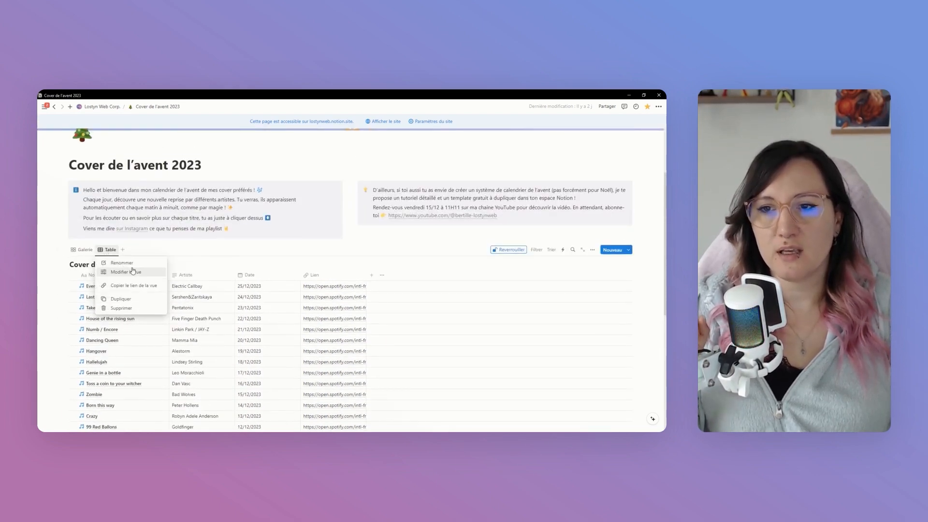
left_click(132, 309)
left_click(370, 272)
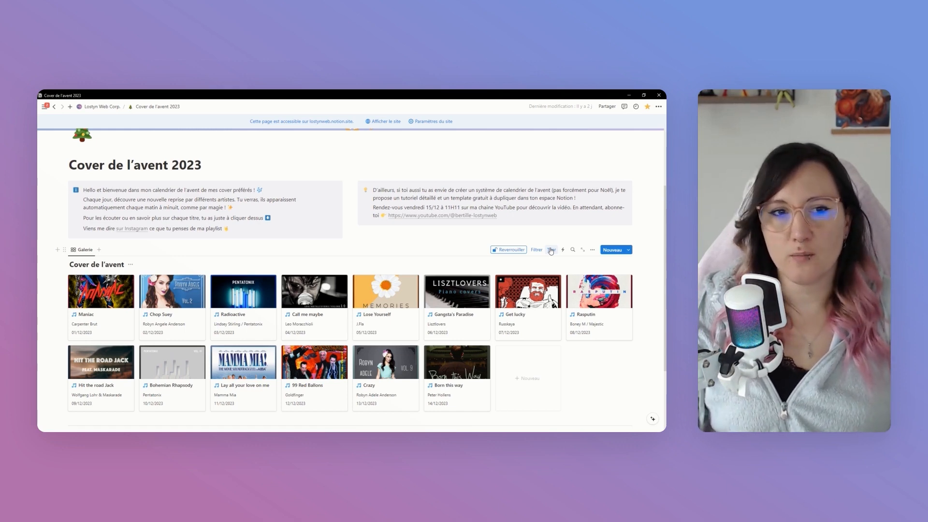
left_click(507, 250)
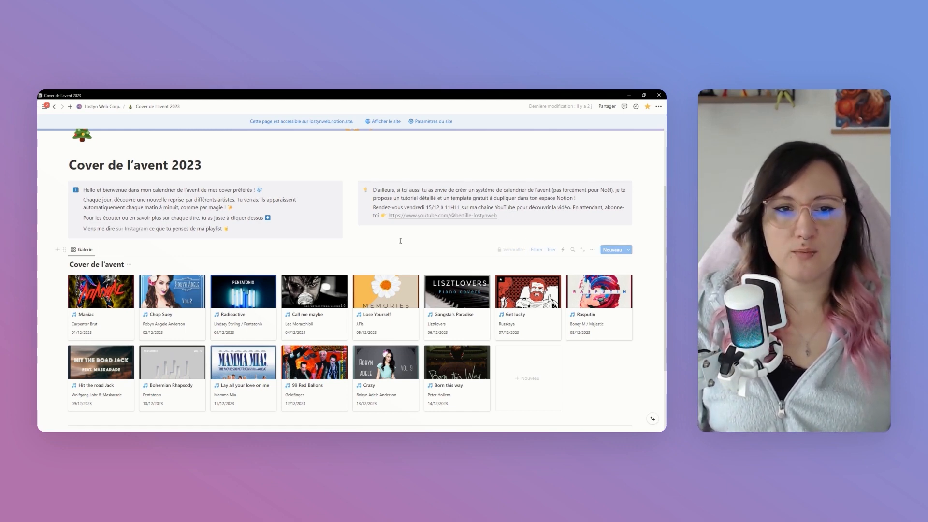
scroll(396, 272, "up", 3)
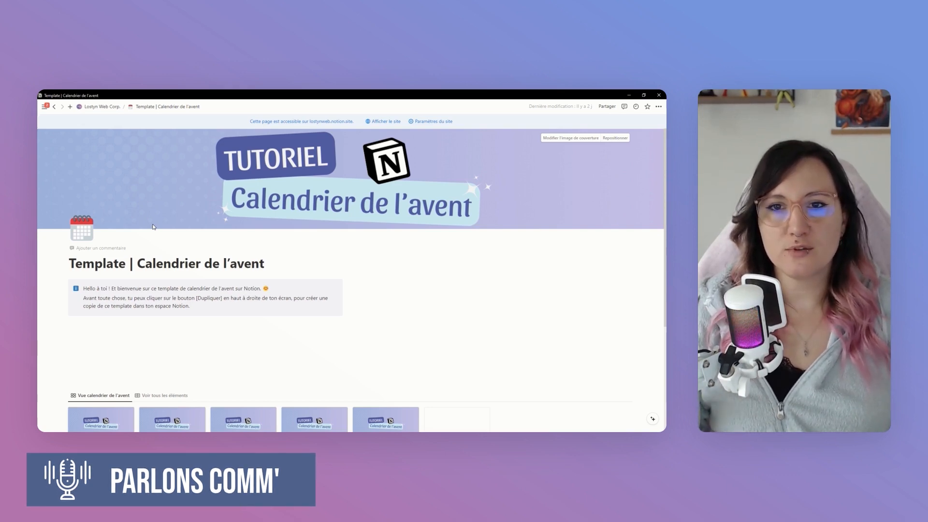
Insert an inline database (Base de données – Intégrée) in a new block between the existing calendar gallery and the divider
scroll(153, 226, "down", 4)
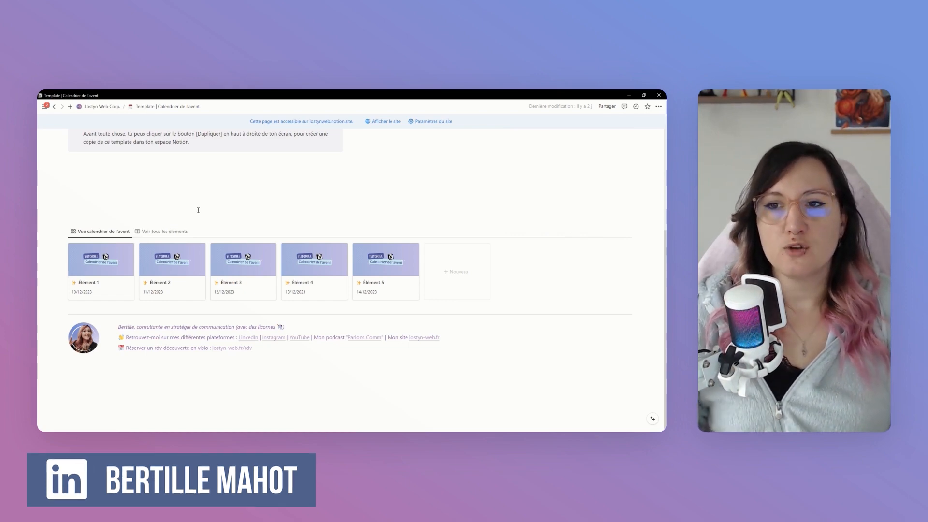
left_click(87, 308)
key("Return")
key("Return")
left_click(140, 315)
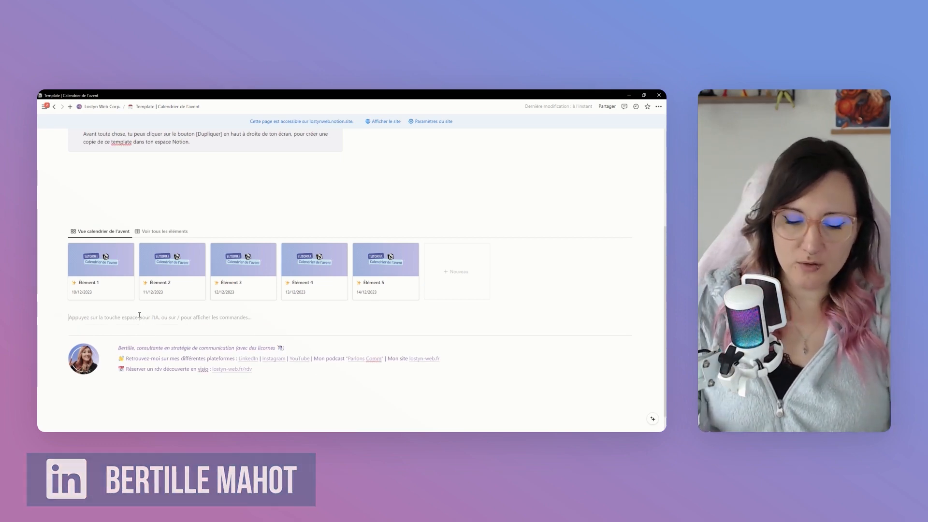
type("/ba")
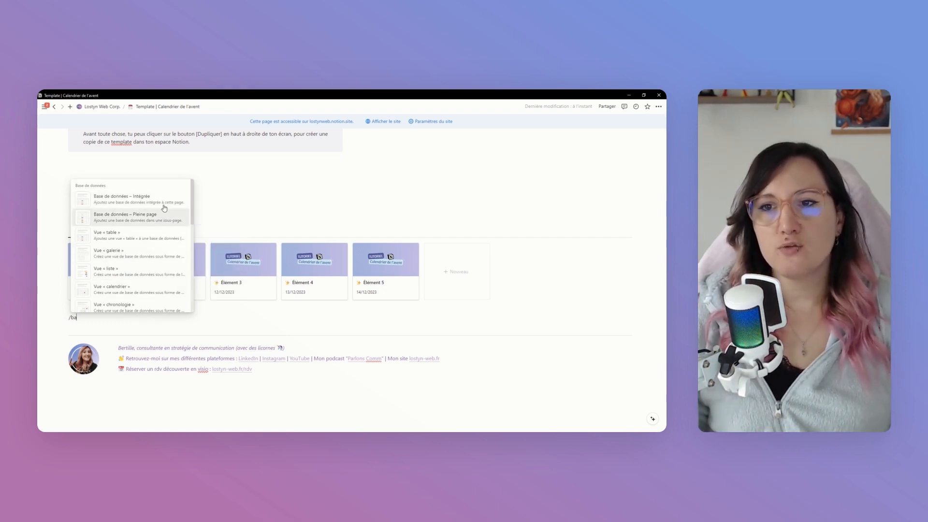
mouse_move(164, 205)
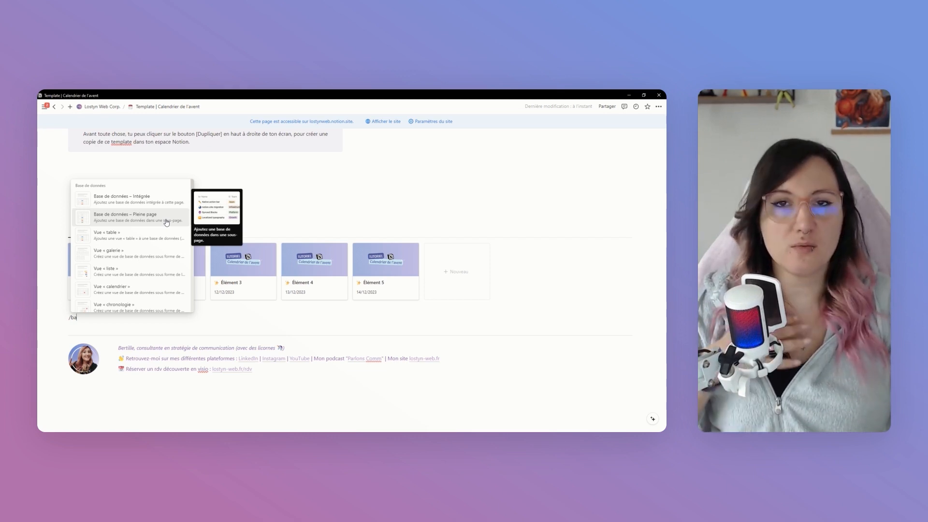
left_click(149, 202)
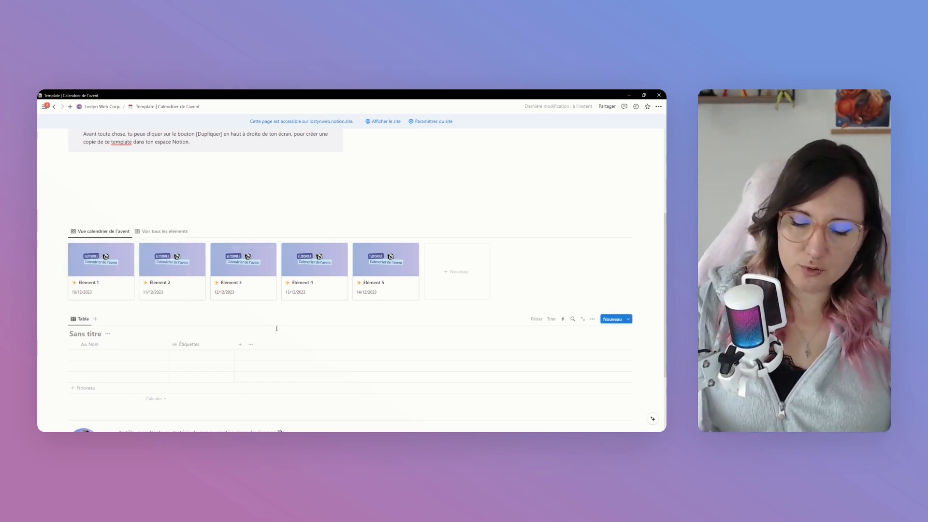
Title the new database "Calendrier de l'avent exemple"
type("Calendrie")
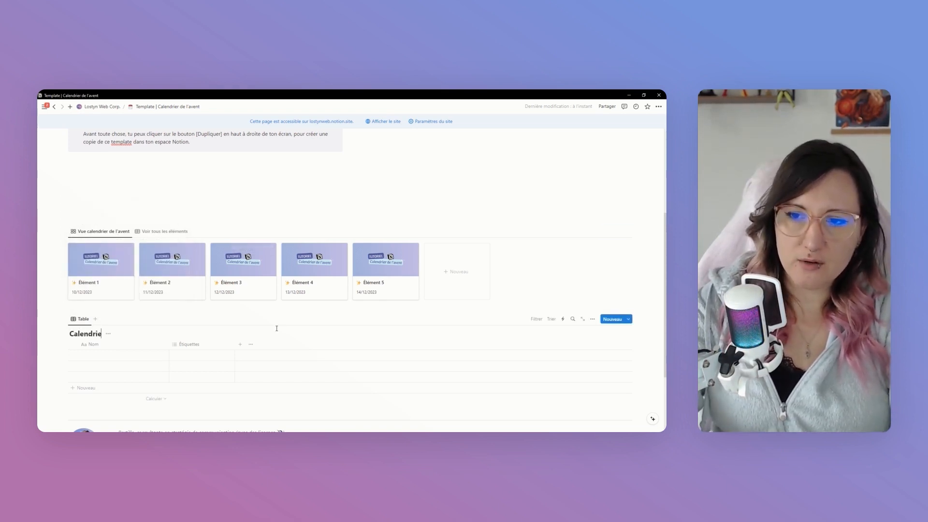
type("r de l'avent exemple")
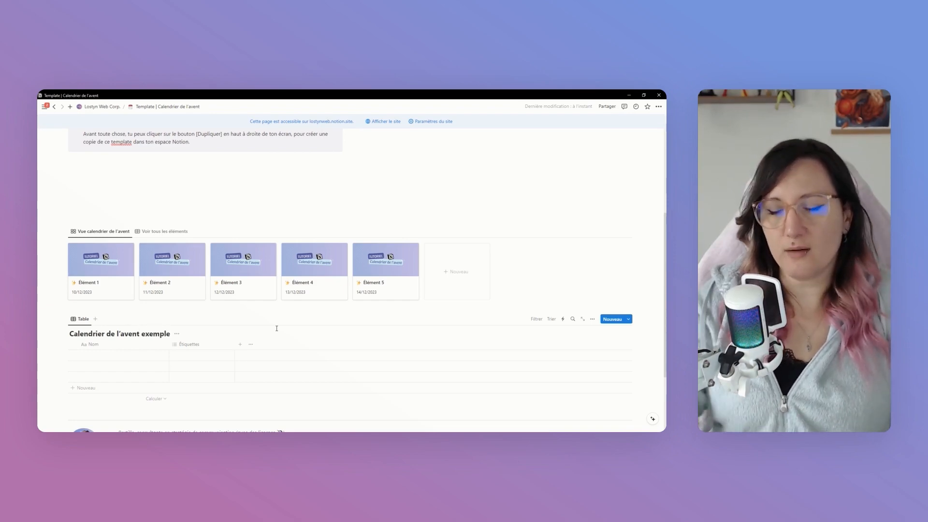
Change the new database's table view to the Galerie layout and close the view options
scroll(277, 328, "down", 2)
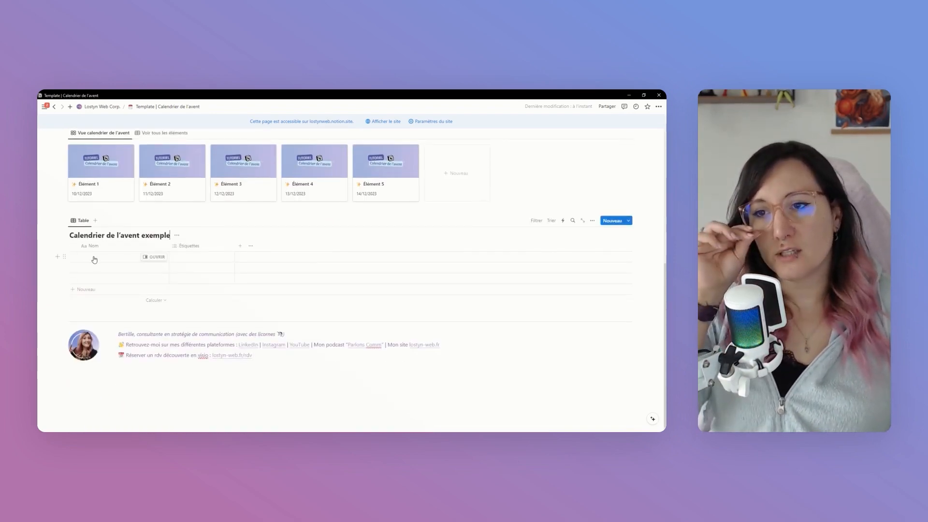
left_click(82, 222)
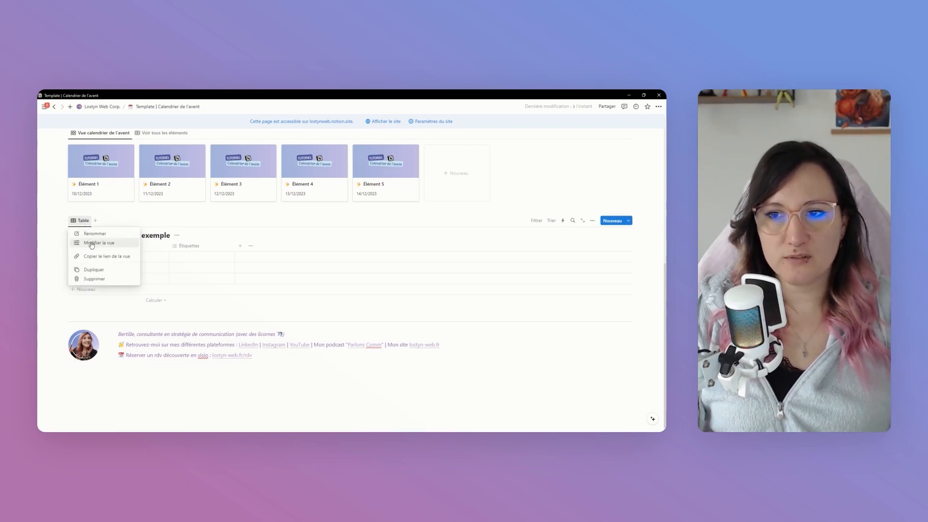
left_click(92, 246)
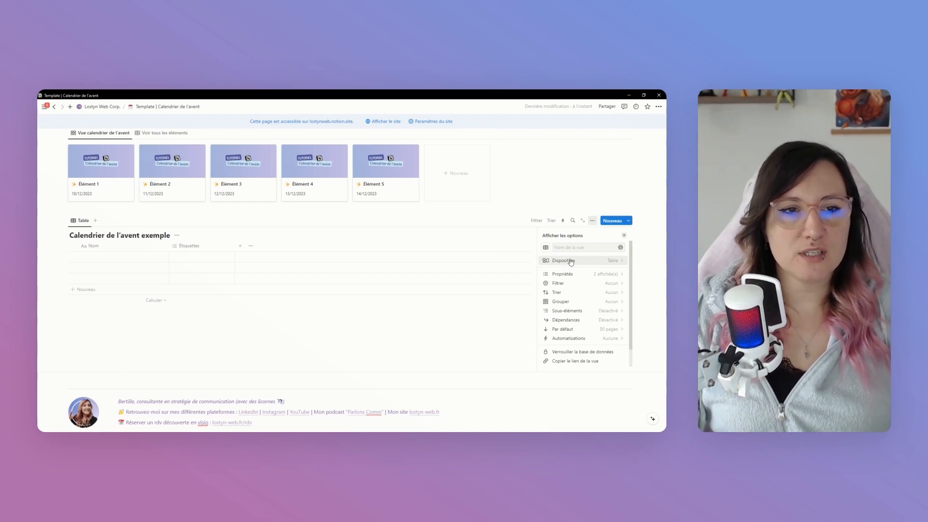
left_click(585, 261)
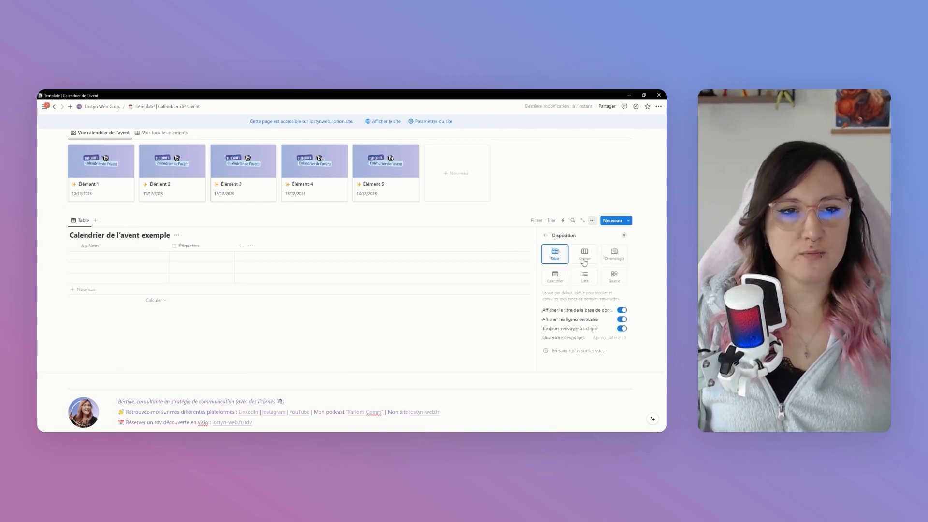
left_click(615, 281)
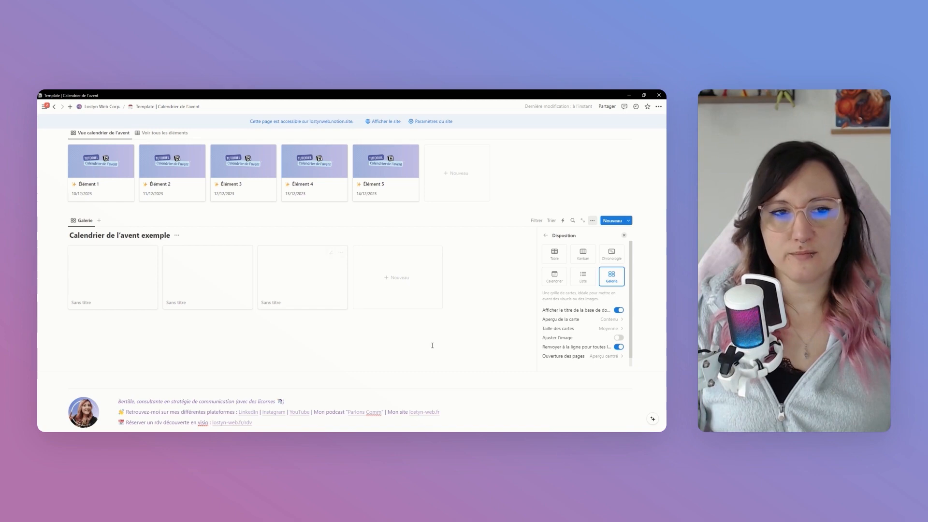
key("Escape")
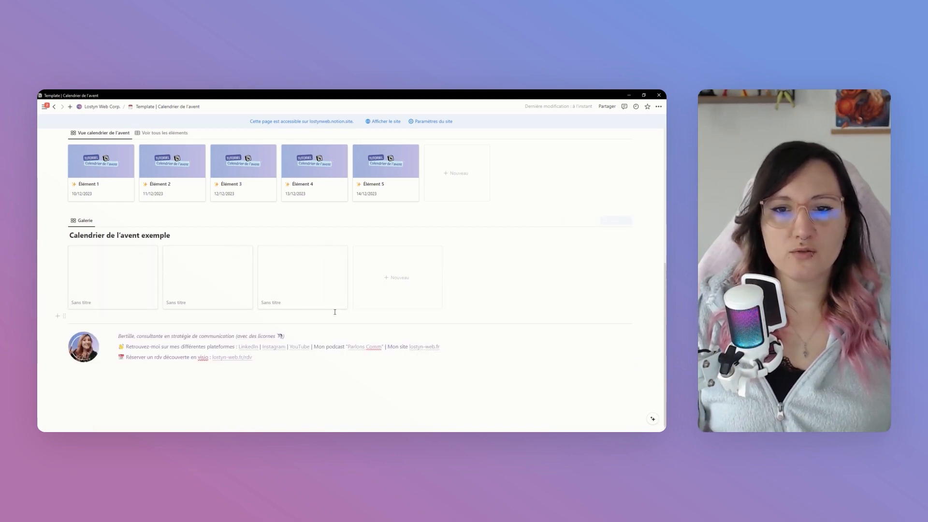
Delete the third and second blank cards from the Calendrier de l'avent exemple gallery, keeping only the first
left_click(341, 253)
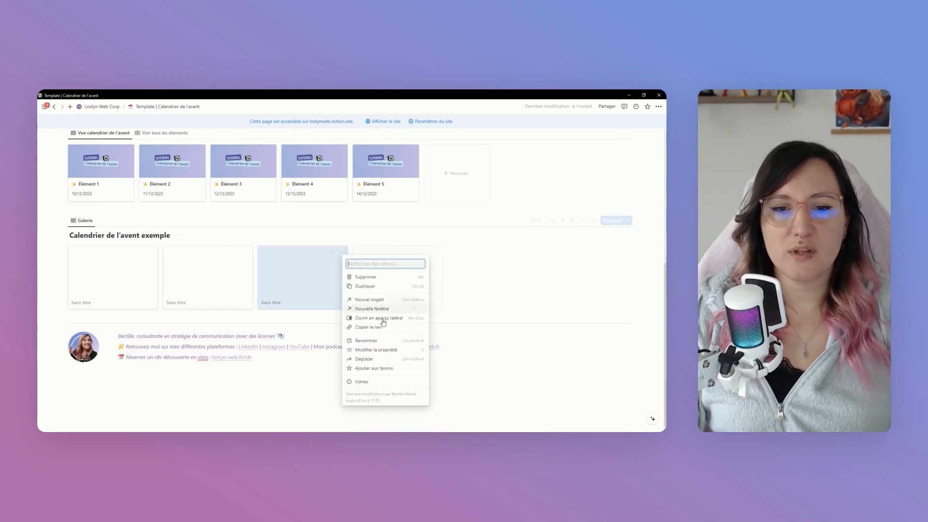
left_click(366, 276)
left_click(247, 254)
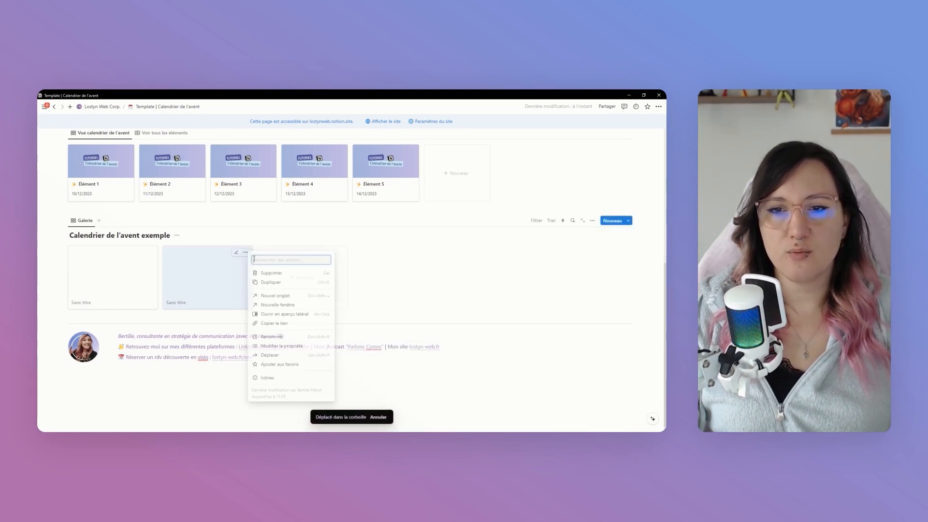
left_click(278, 272)
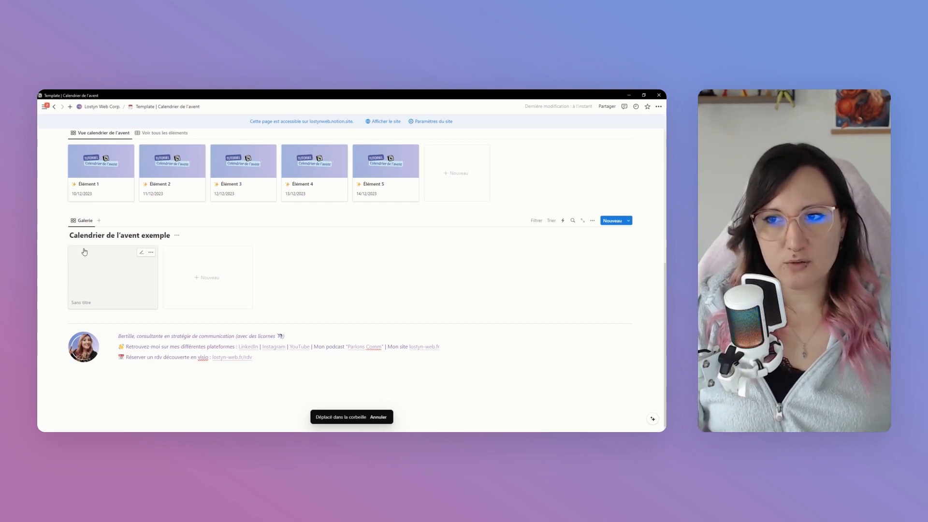
Rename the new database's gallery view as "Calendrier"
left_click(85, 221)
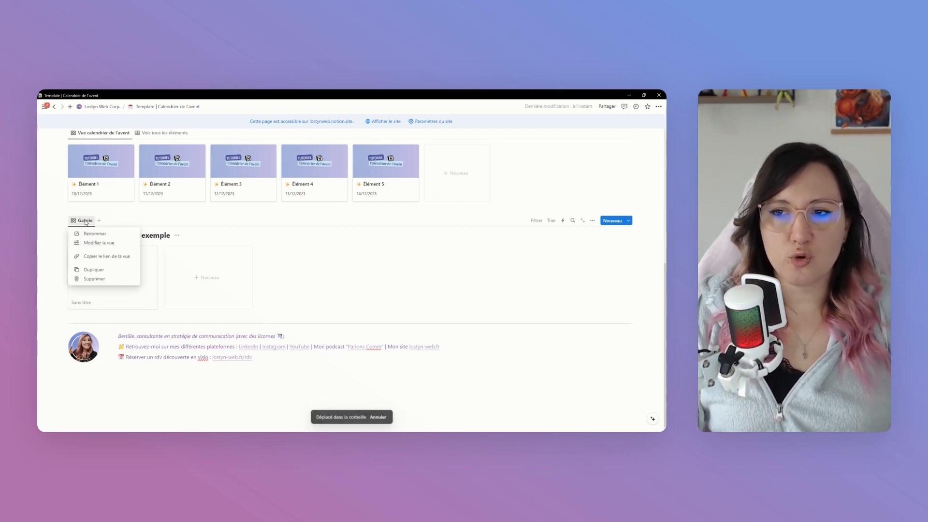
left_click(91, 236)
type("Calendrier")
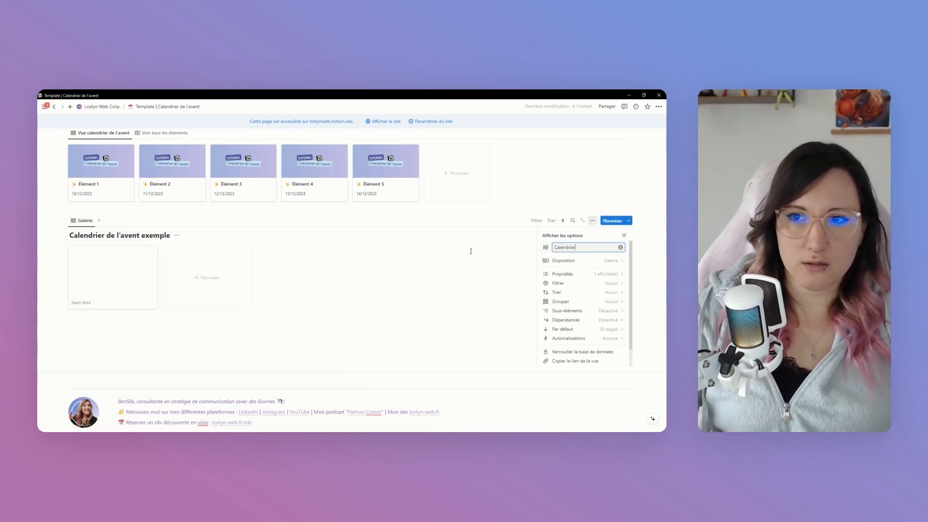
left_click(483, 291)
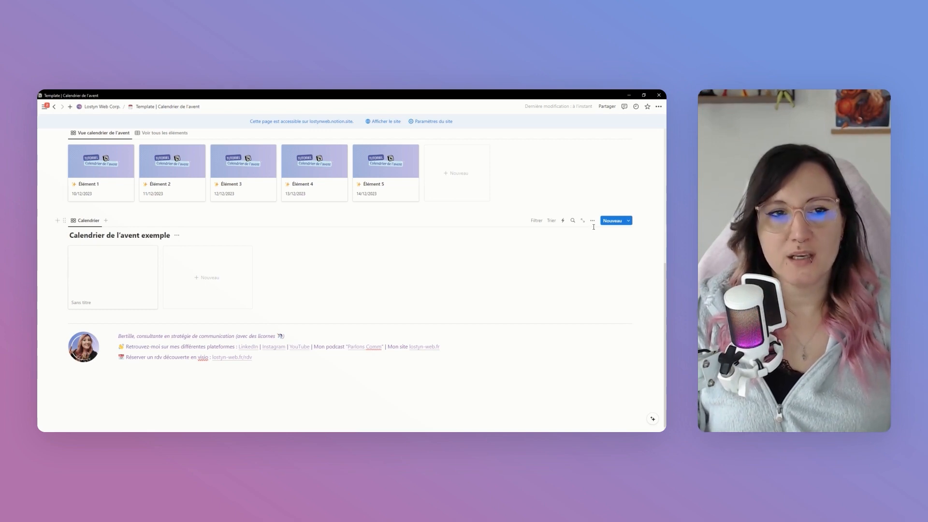
Open the remaining untitled card and give its page the grinning face emoji as icon
left_click(109, 288)
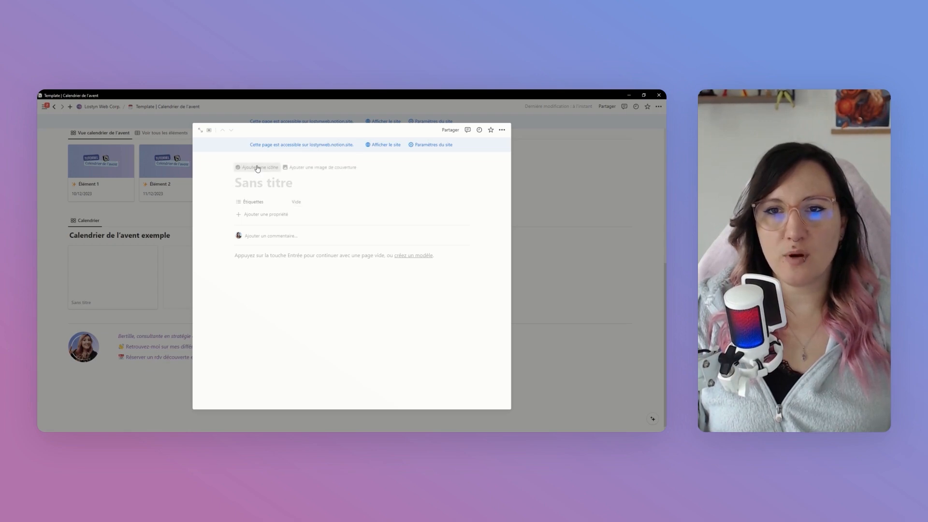
left_click(257, 168)
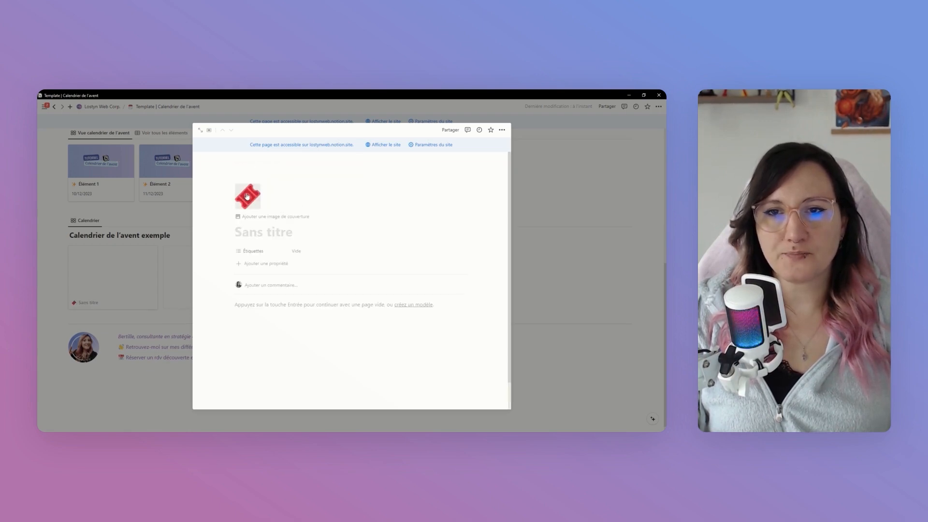
left_click(252, 194)
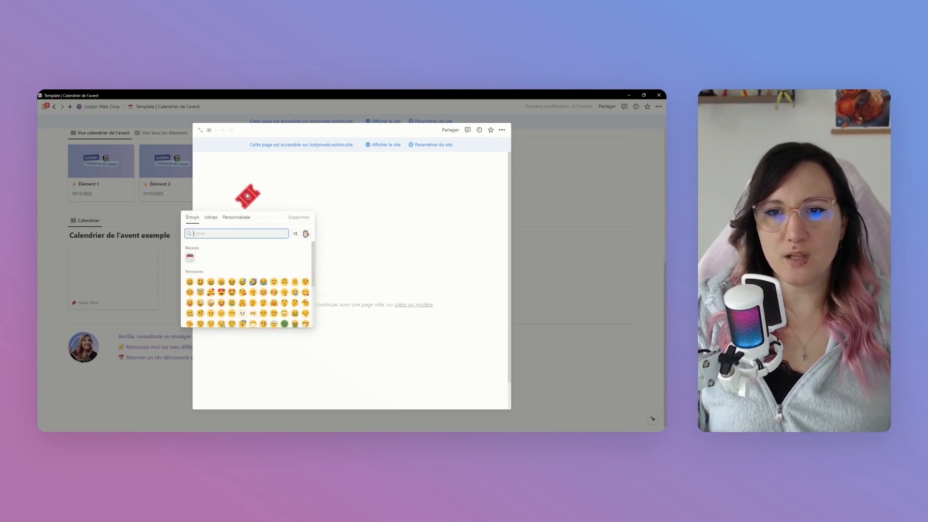
left_click(189, 282)
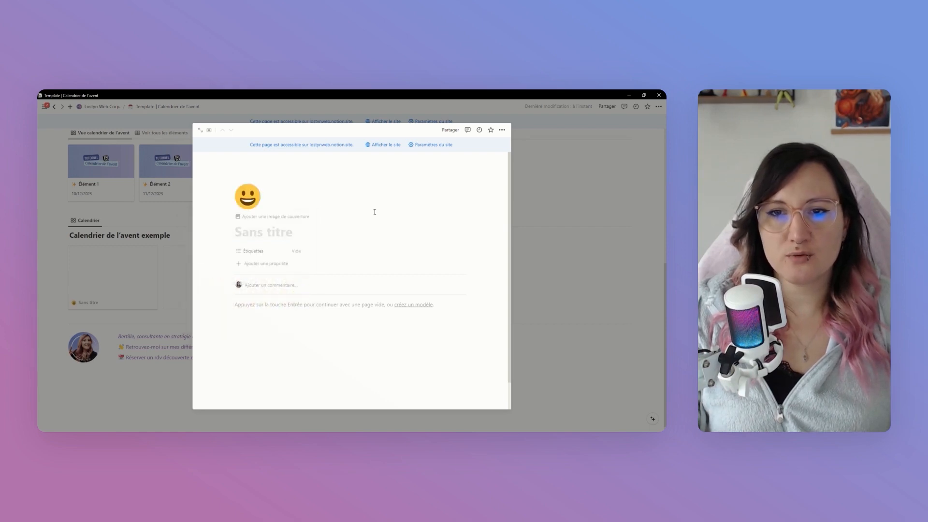
Convert the page's Étiquettes property to the Date type and rename it "Date"
left_click(254, 251)
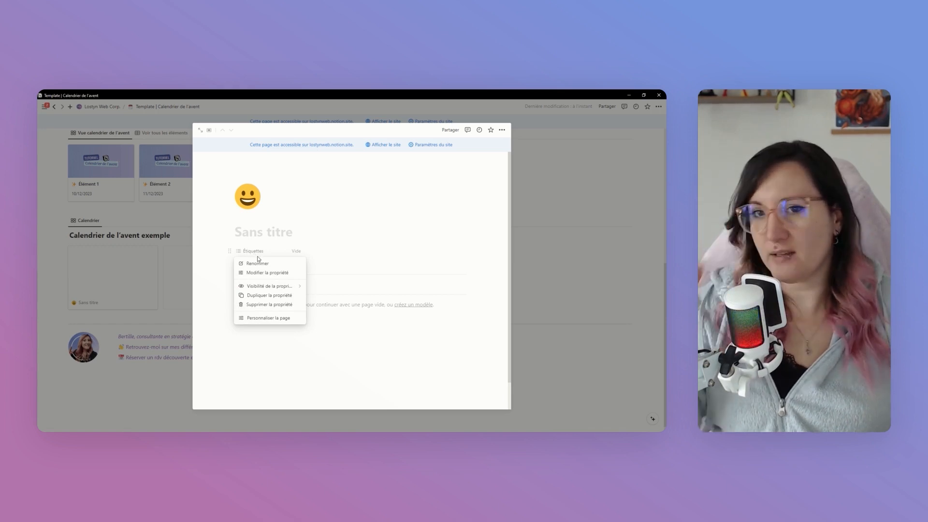
left_click(265, 274)
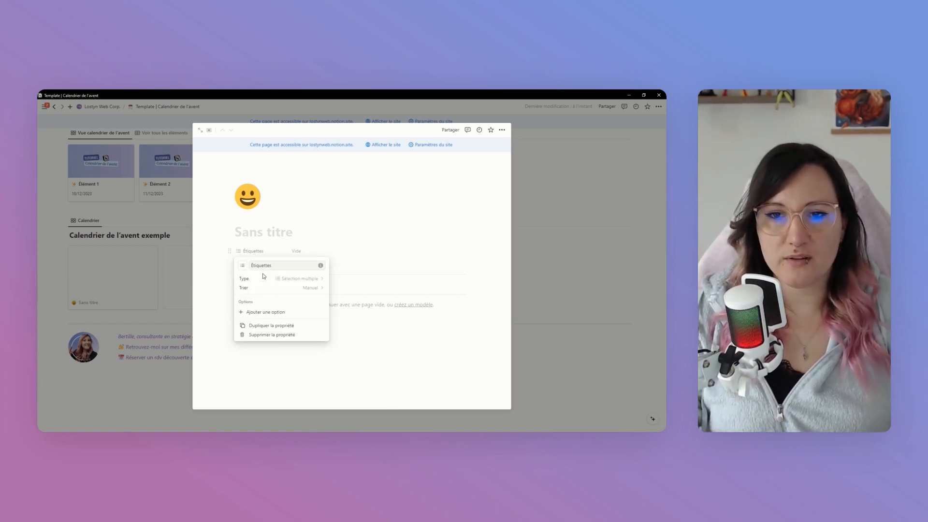
left_click(288, 282)
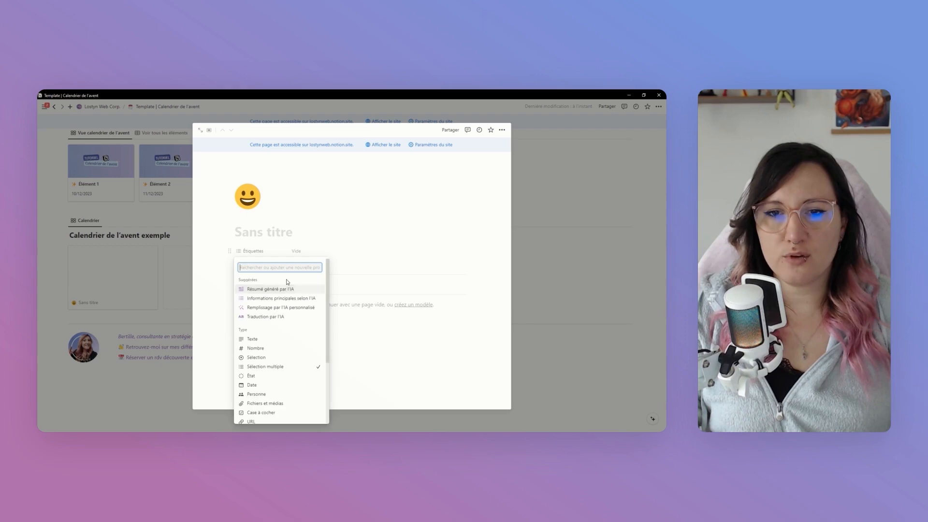
scroll(287, 300, "down", 3)
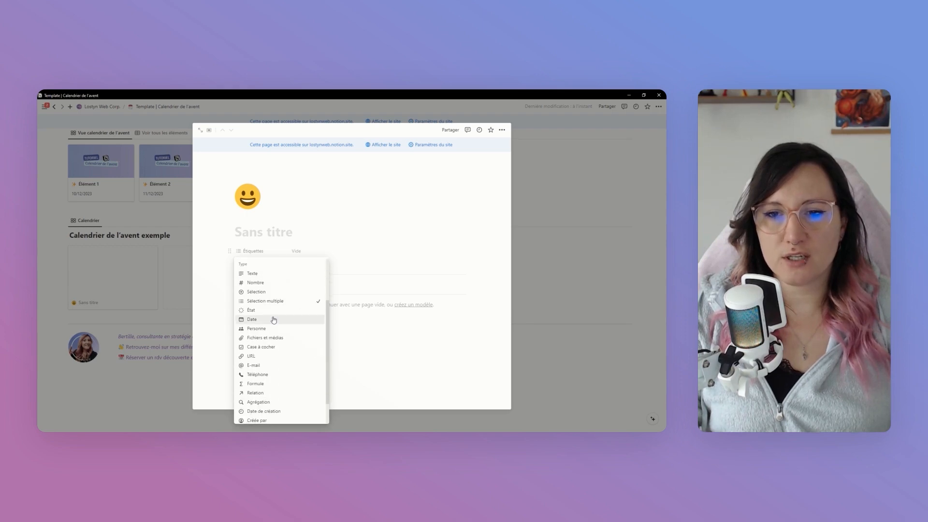
left_click(274, 320)
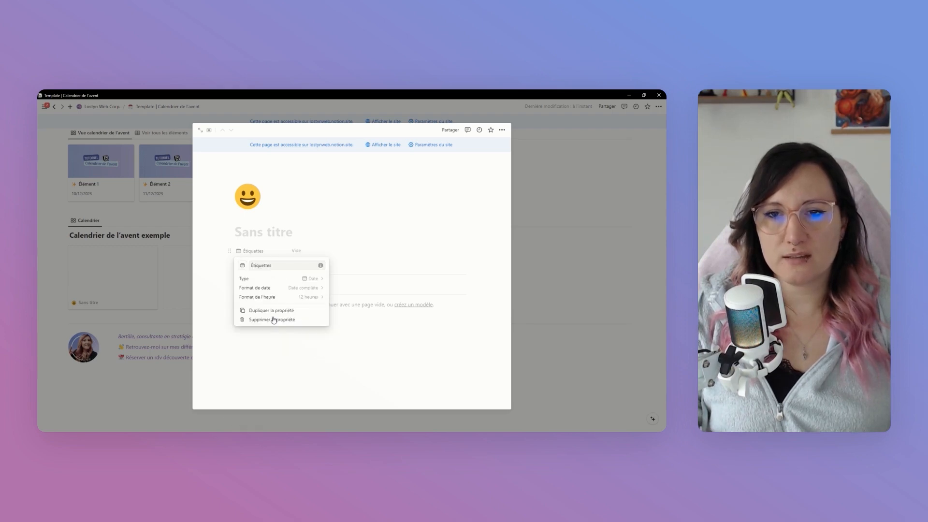
double_click(287, 264)
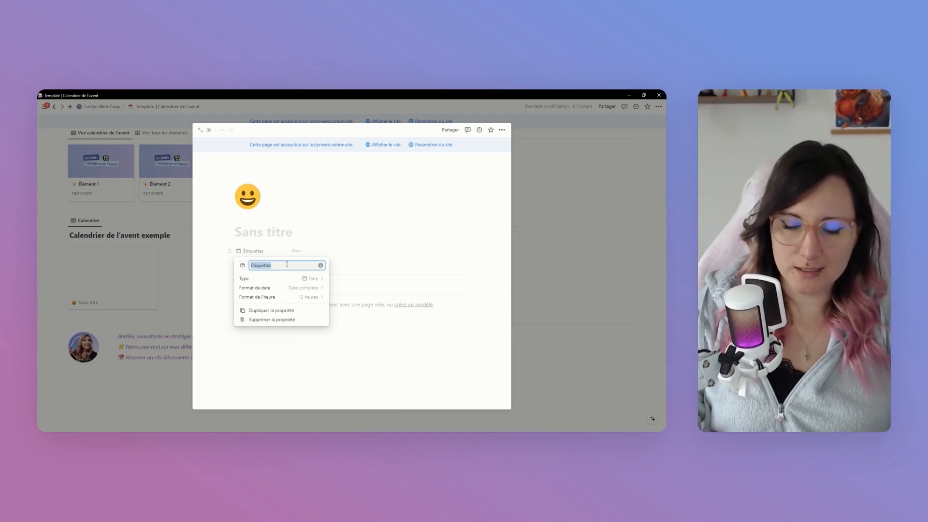
type("Date")
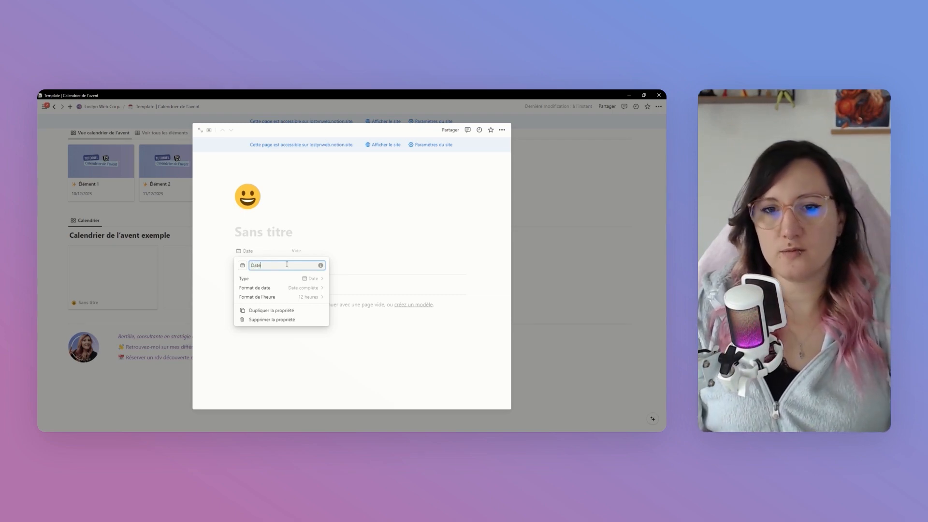
Set the Date property's date format to Jour/mois/année and its time format to 24 heures
left_click(302, 289)
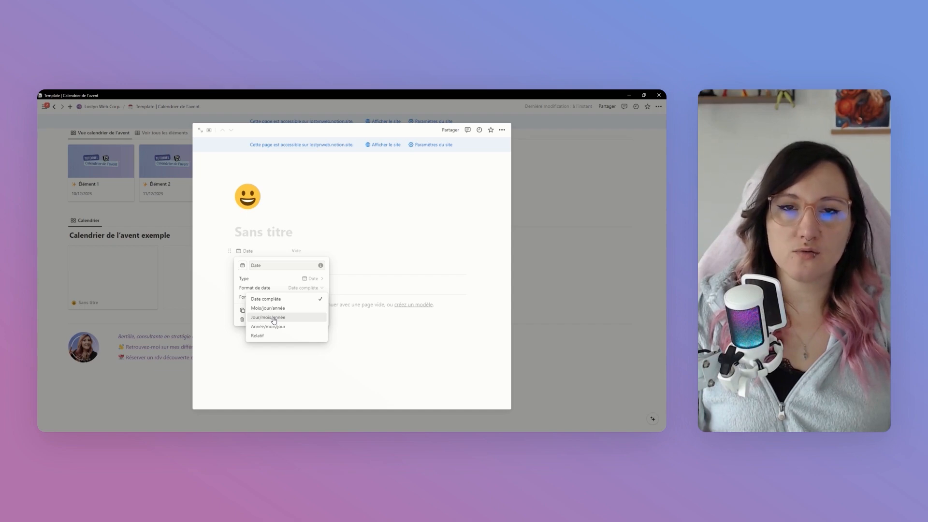
left_click(273, 318)
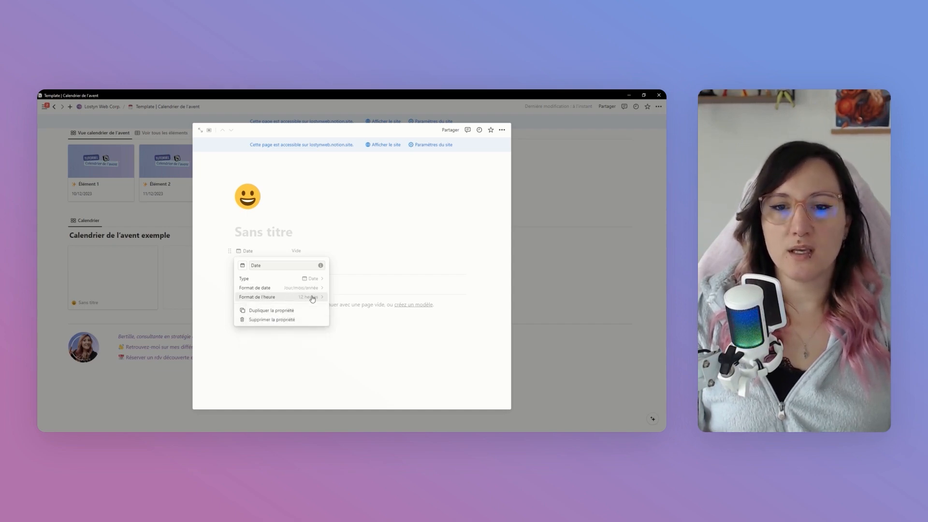
left_click(312, 300)
left_click(304, 317)
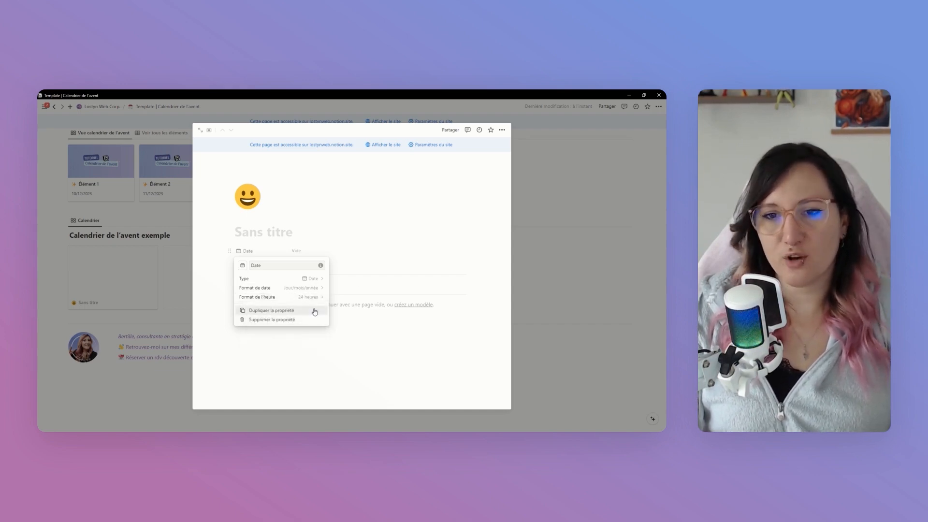
left_click(374, 262)
Set the untitled page's Date value to 13/12/2023
left_click(310, 252)
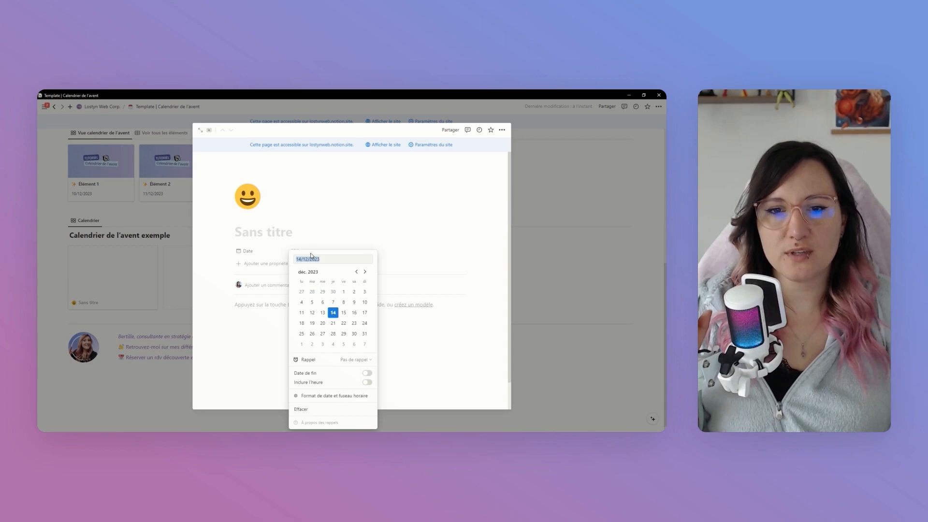
left_click(323, 313)
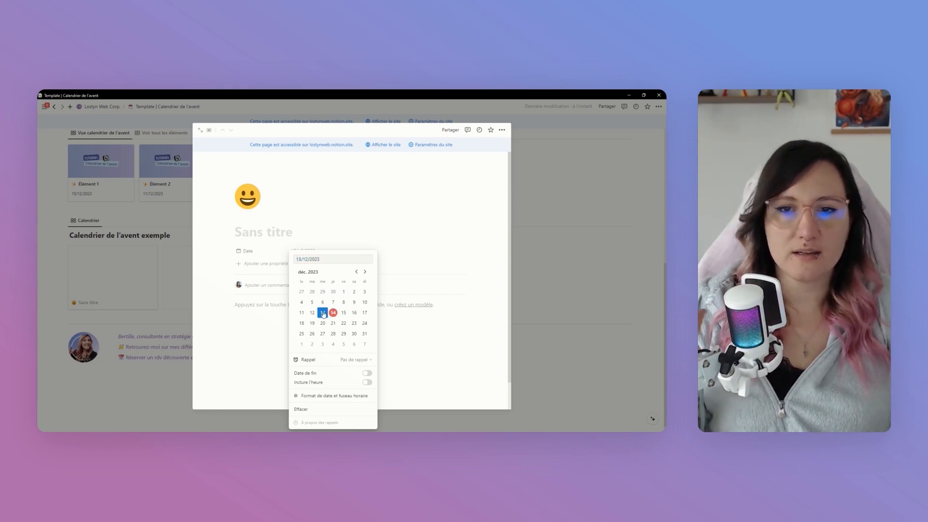
Add a URL property named "Lien d'écoute" to the untitled page dated 13/12/2023 and close the page
left_click(407, 256)
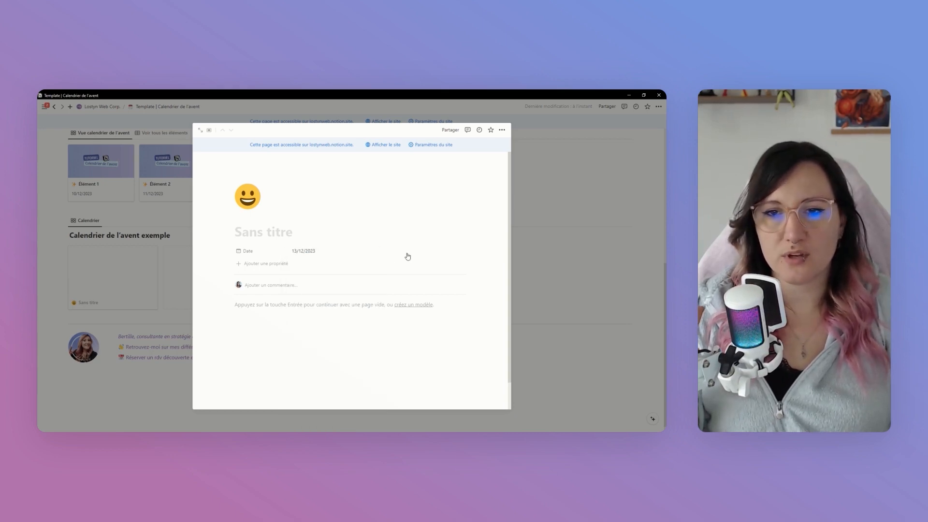
left_click(283, 265)
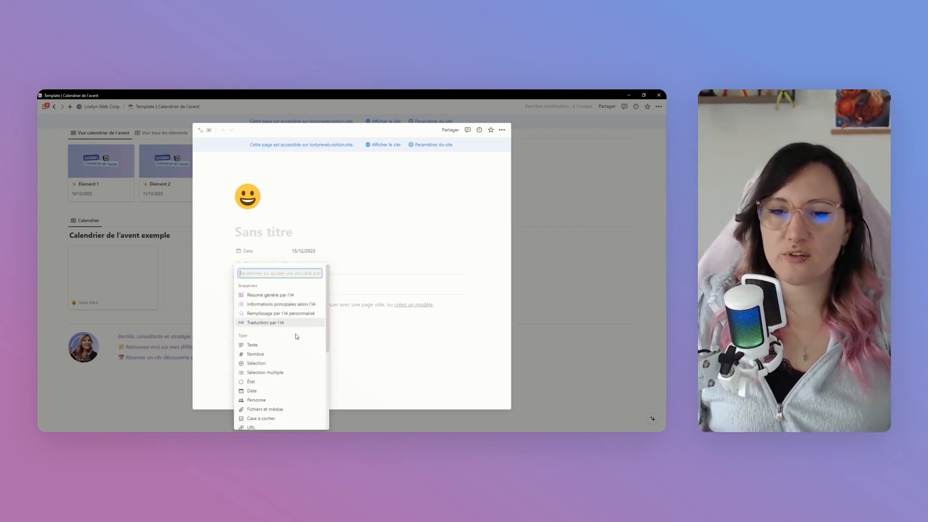
scroll(297, 336, "down", 3)
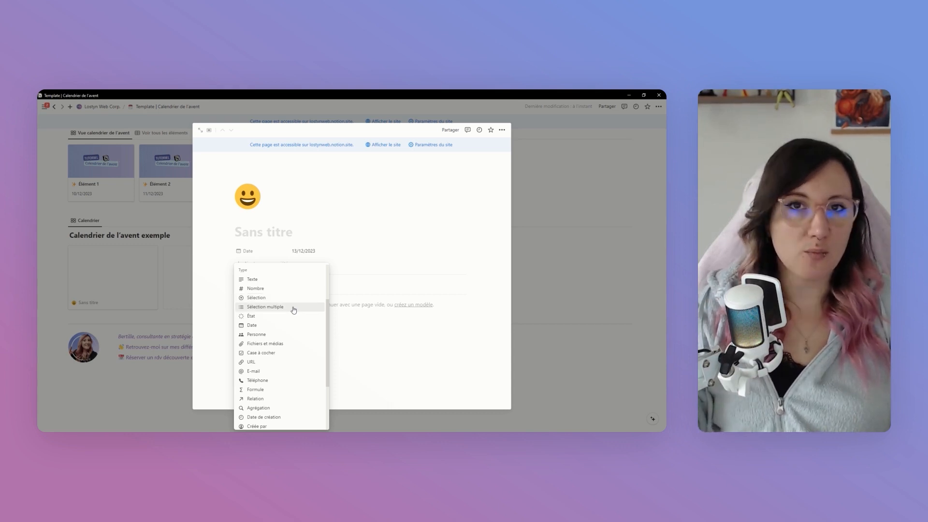
left_click(285, 363)
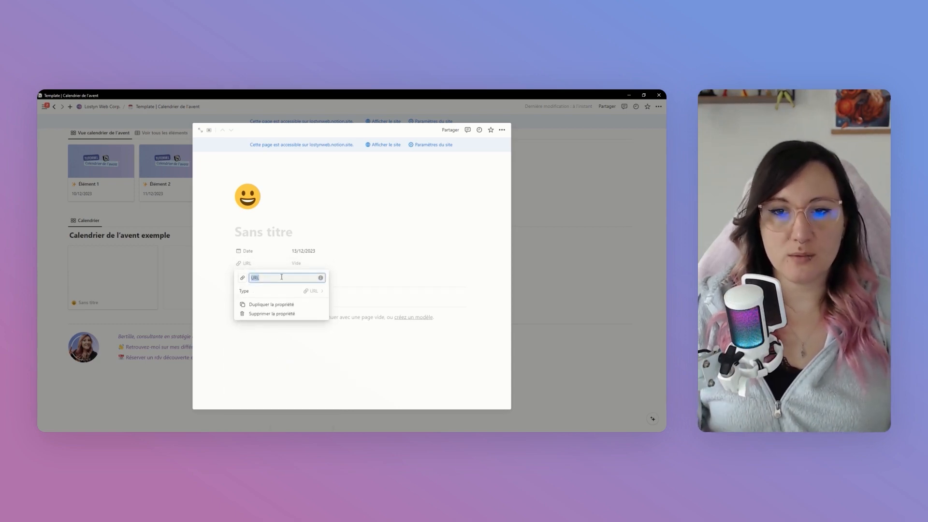
type("Li")
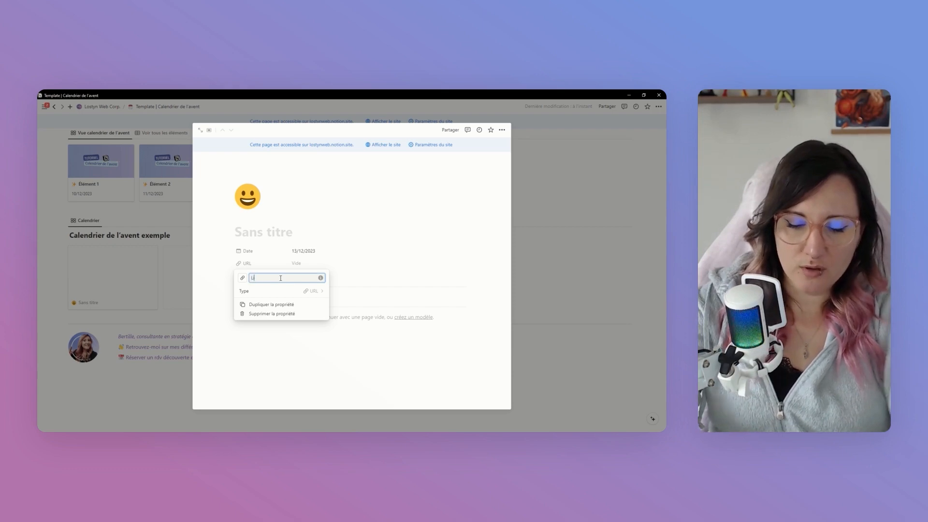
type("en d'écoute")
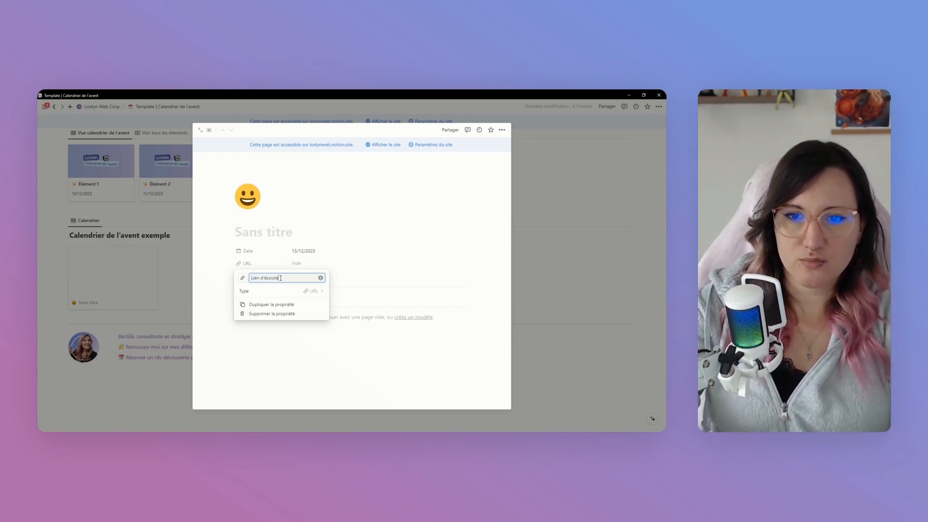
left_click(361, 269)
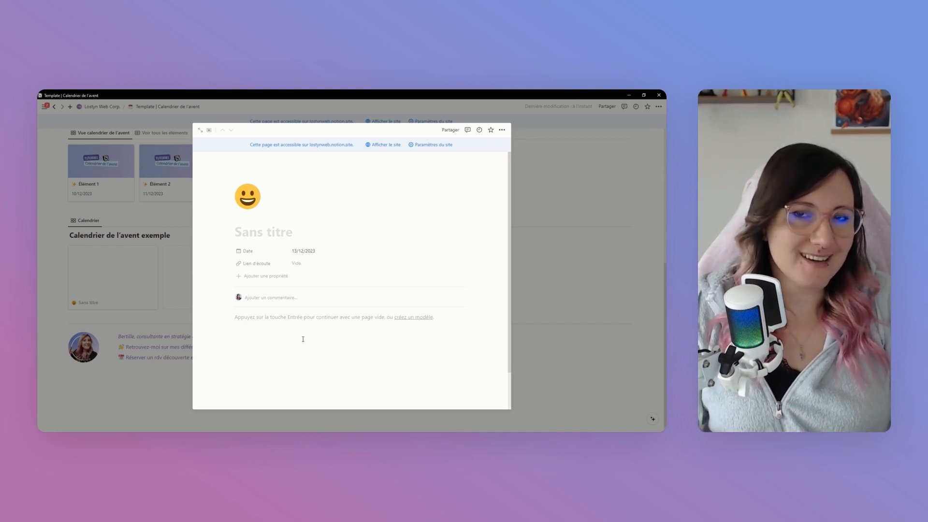
left_click(556, 278)
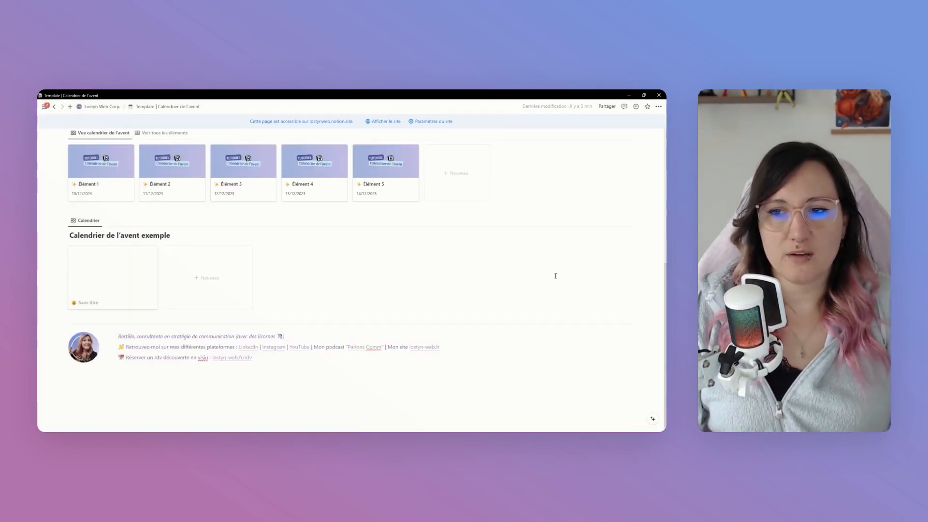
Create a second untitled entry in the Calendrier de l'avent exemple gallery with the date 14/12/2023
left_click(197, 283)
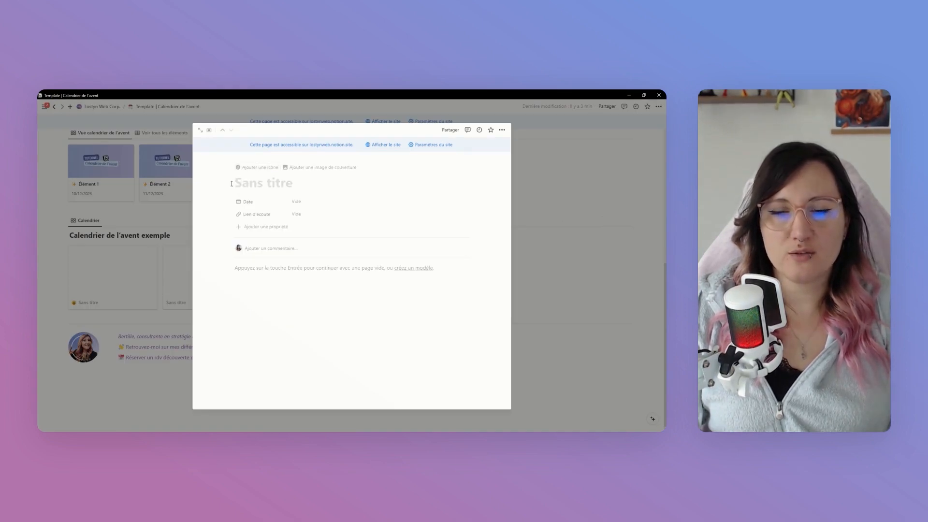
left_click(297, 201)
left_click(334, 270)
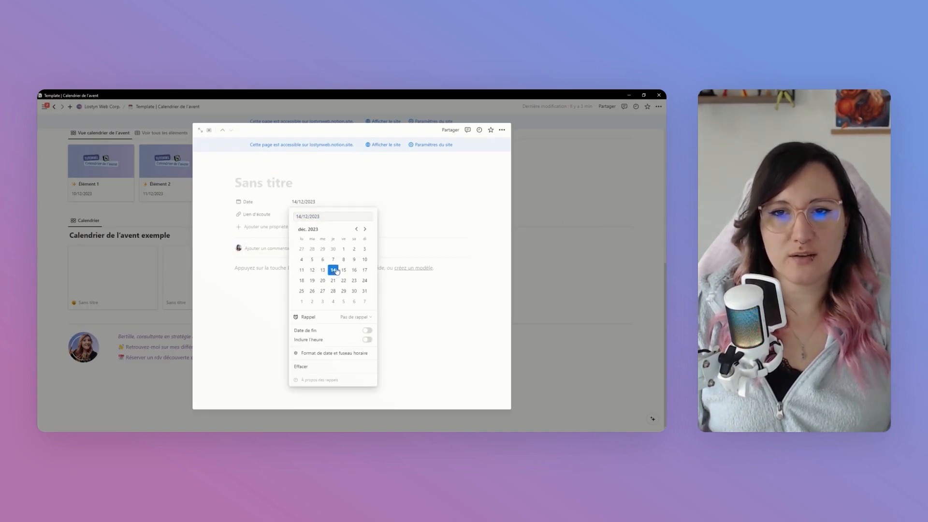
left_click(550, 308)
left_click(550, 308)
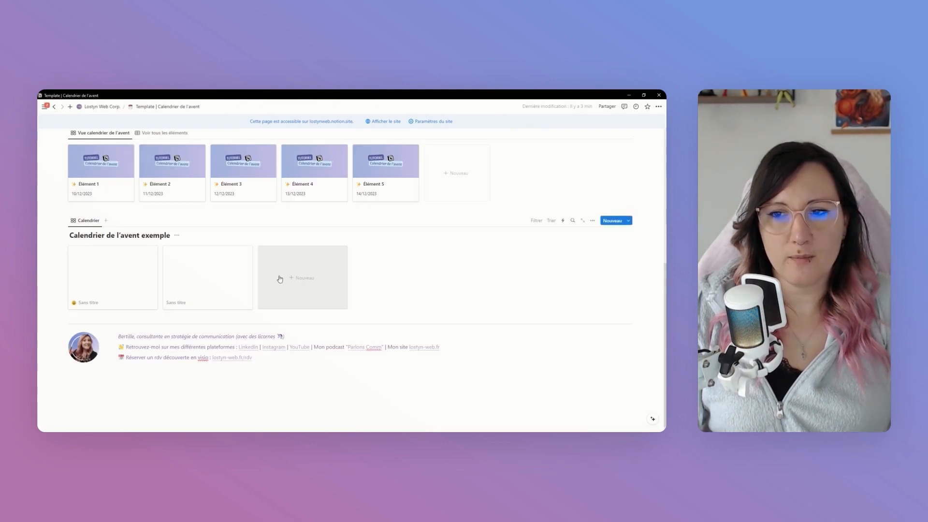
Create a third untitled entry in the example gallery with the date 15/12/2023
left_click(308, 280)
left_click(312, 203)
left_click(343, 270)
left_click(553, 287)
left_click(554, 287)
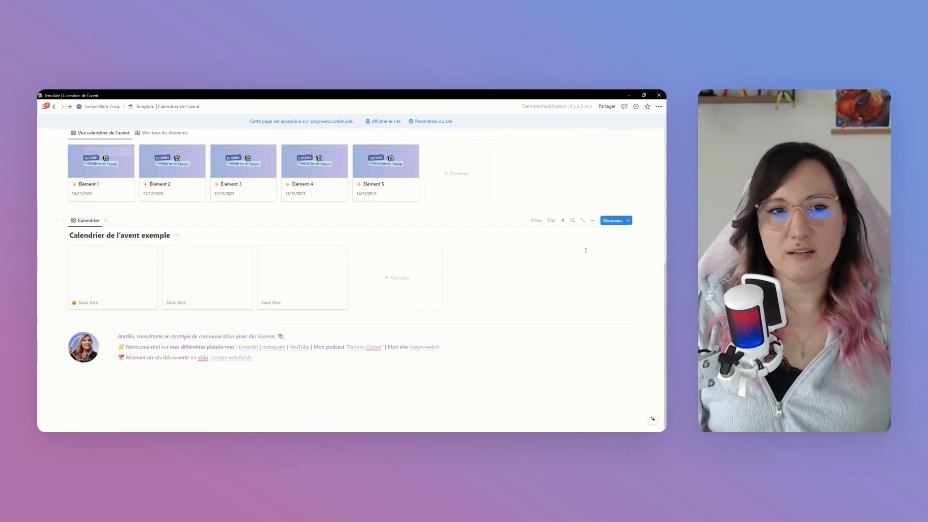
Show the Date property on the cards of the Calendrier gallery view
left_click(593, 222)
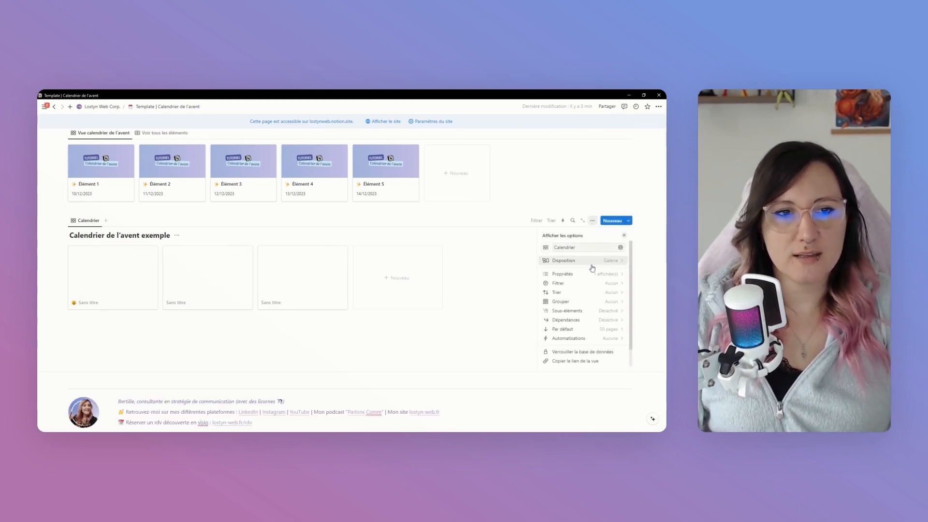
left_click(603, 278)
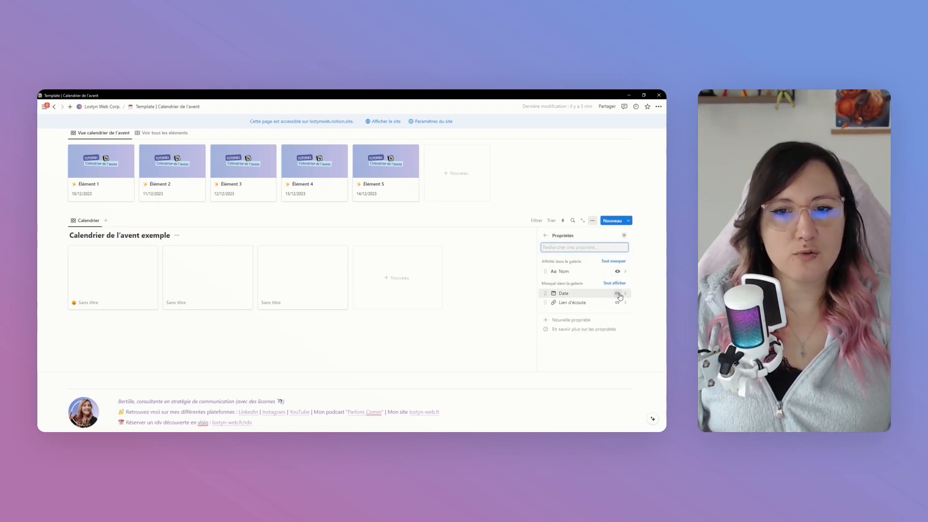
left_click(618, 293)
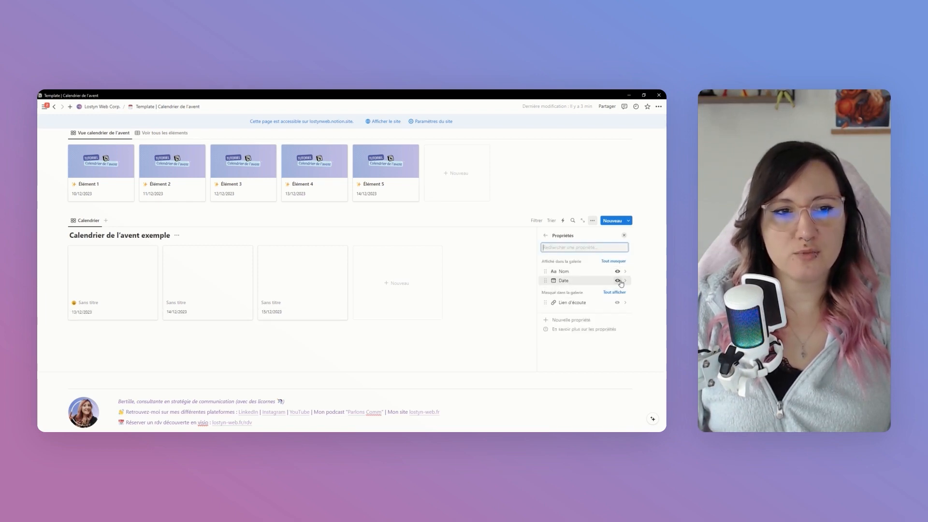
left_click(439, 330)
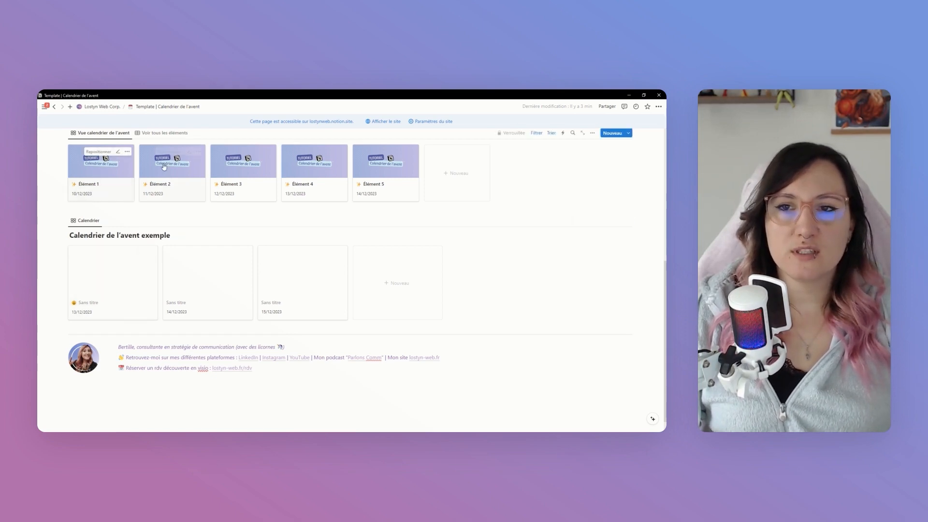
Add a cover to the 13/12/2023 page and insert the wizarding-world picture from Téléchargements as an image block in its body
left_click(111, 268)
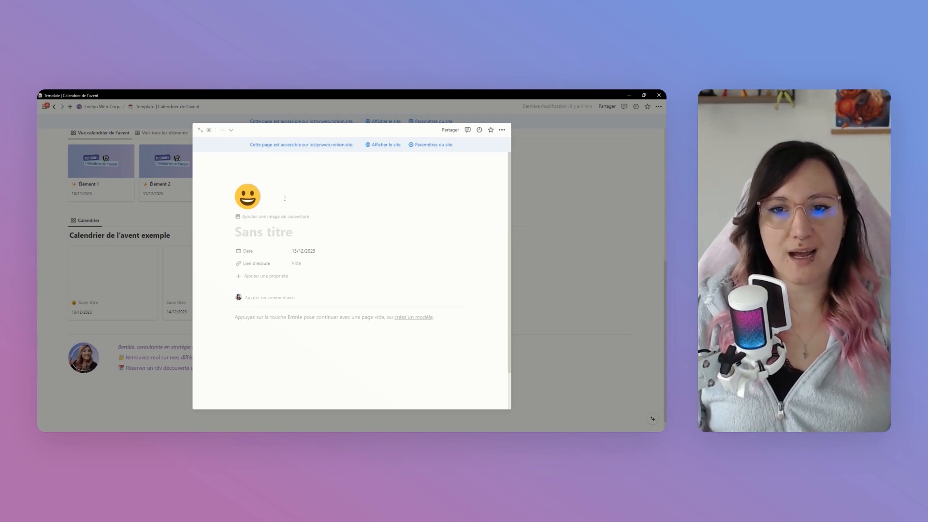
left_click(279, 217)
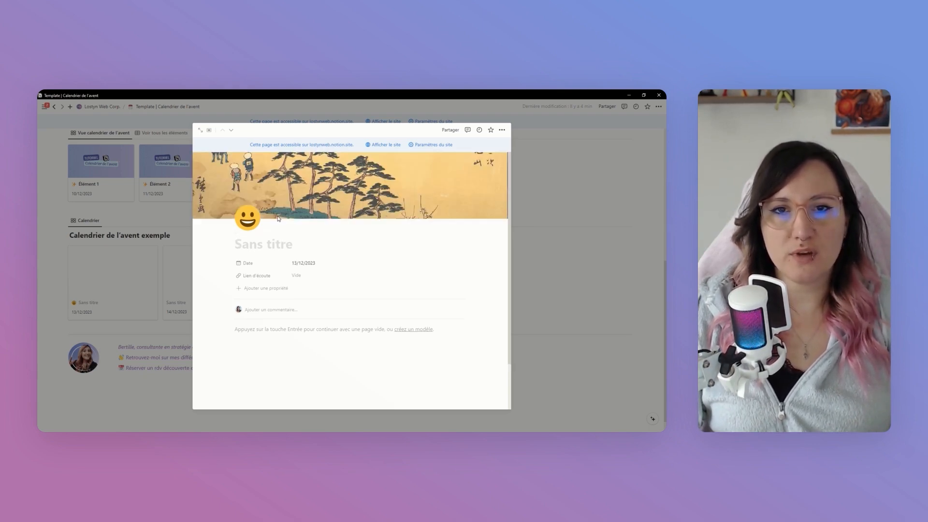
left_click(301, 331)
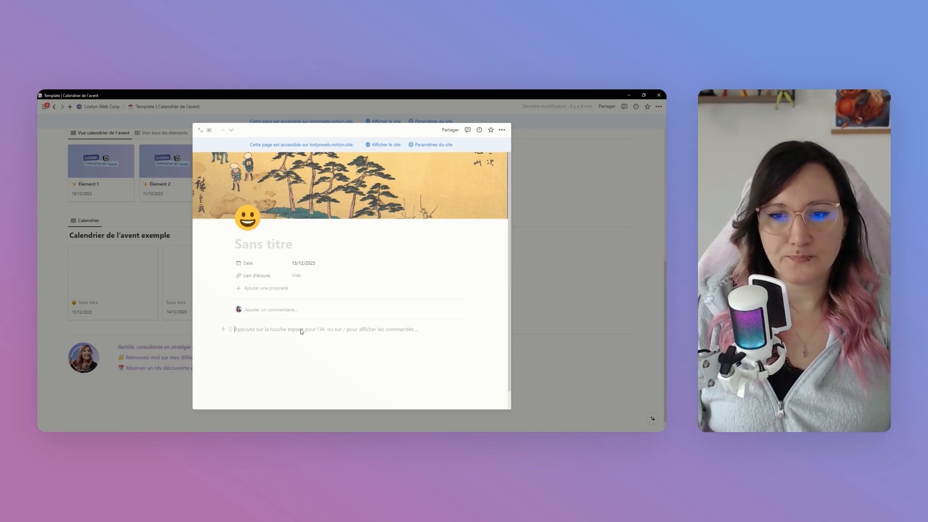
type("/im")
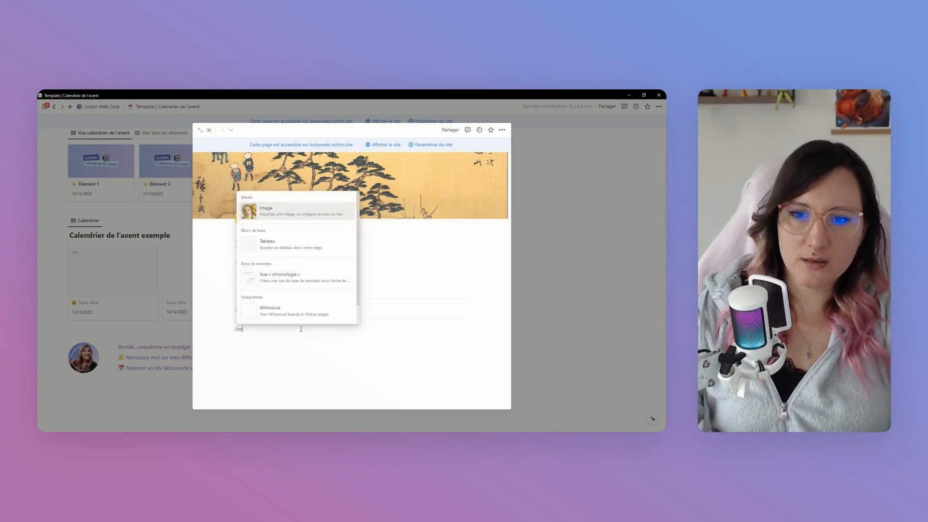
key("Return")
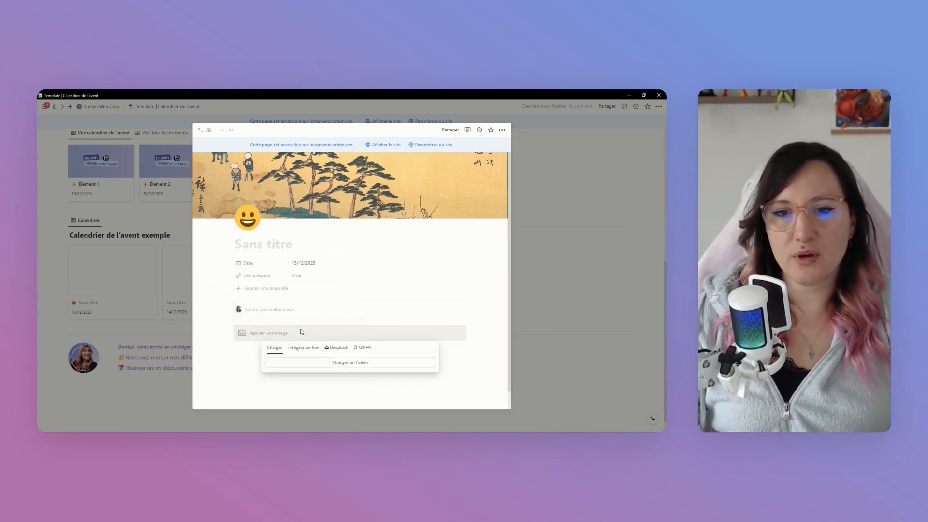
left_click(338, 364)
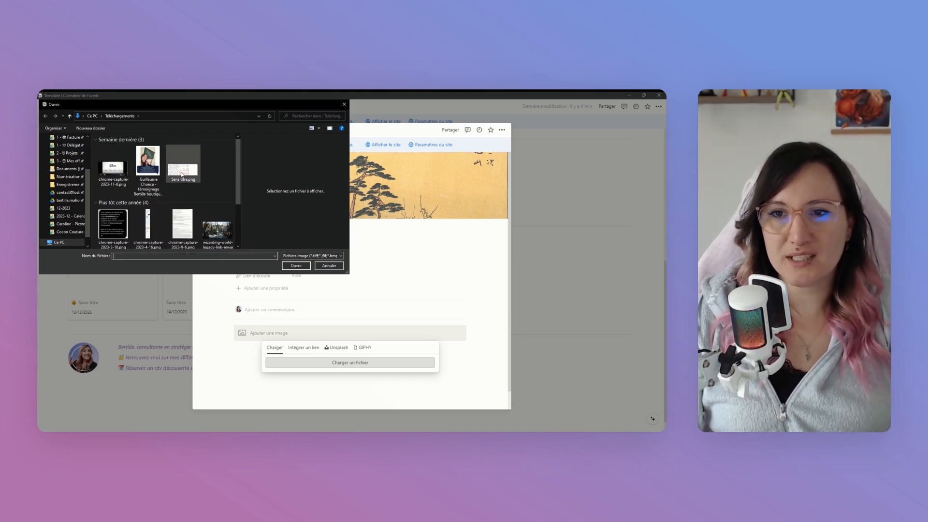
left_click(182, 170)
left_click(218, 230)
left_click(296, 265)
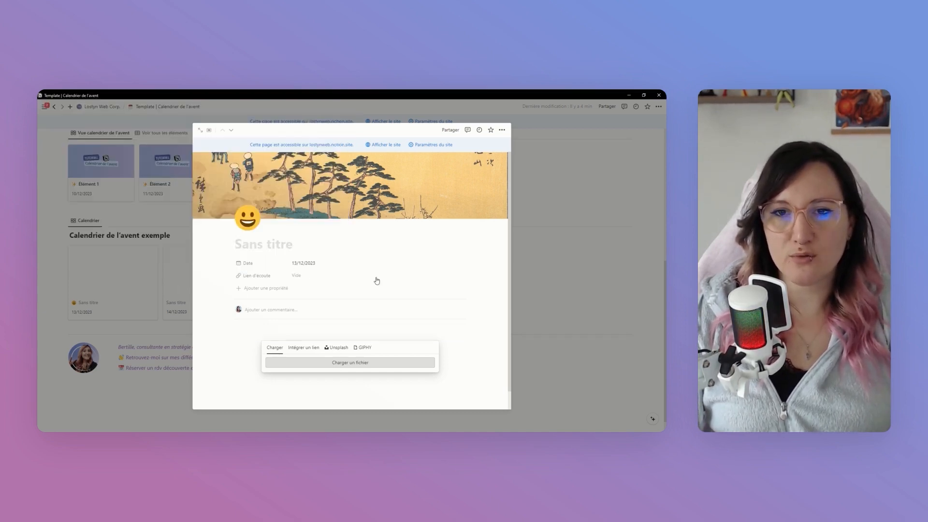
scroll(483, 338, "down", 2)
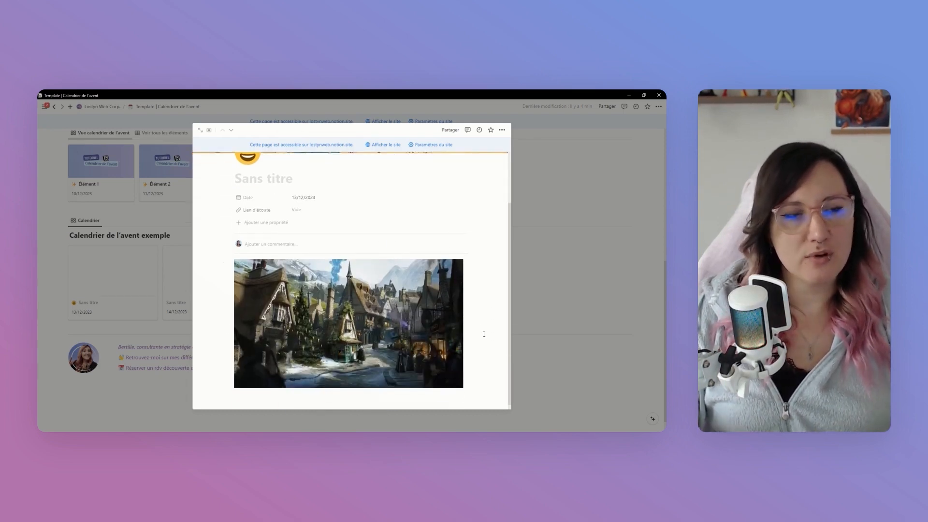
scroll(484, 334, "up", 2)
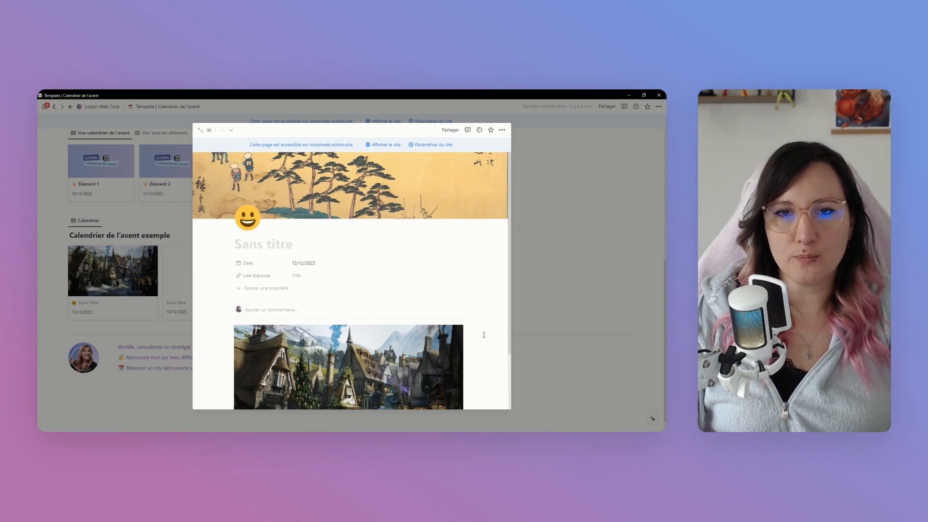
left_click(558, 388)
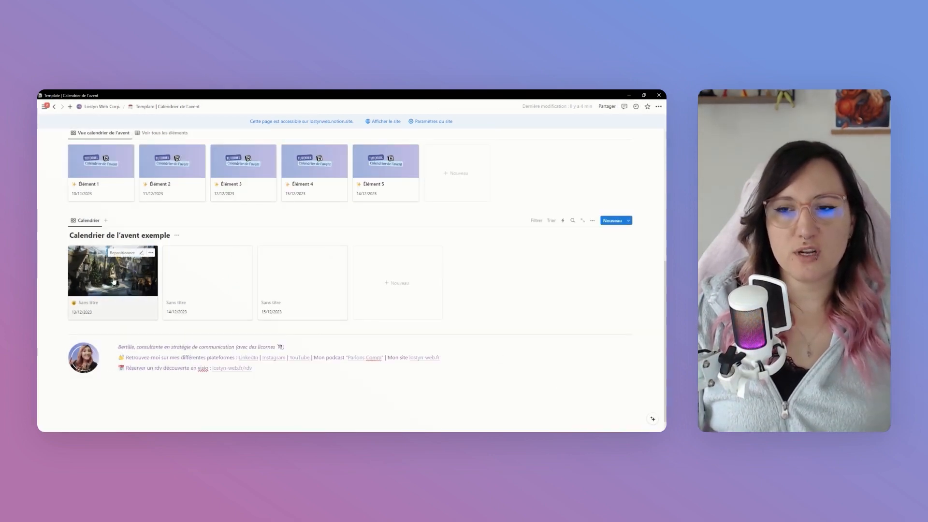
Review the cover and body image on the 13/12/2023 page, and check which properties the Calendrier gallery shows
left_click(133, 285)
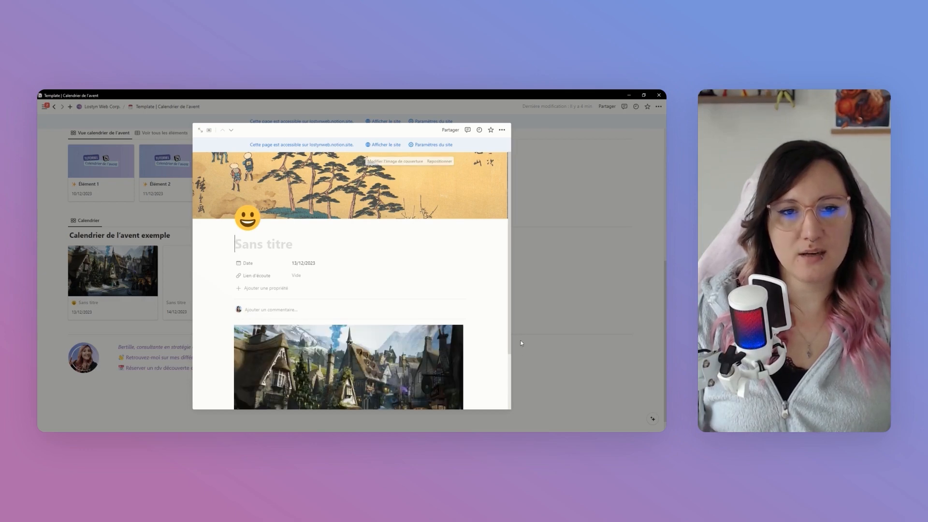
left_click(546, 349)
left_click(593, 224)
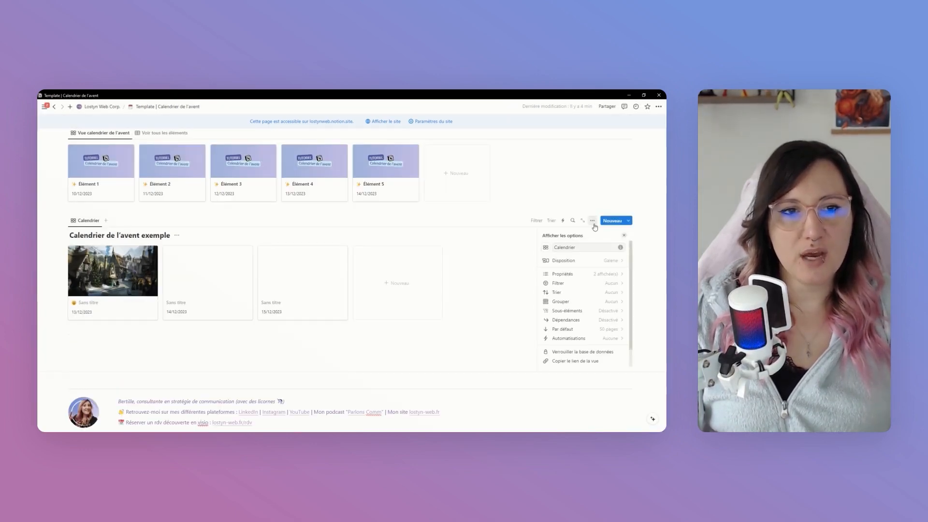
left_click(594, 274)
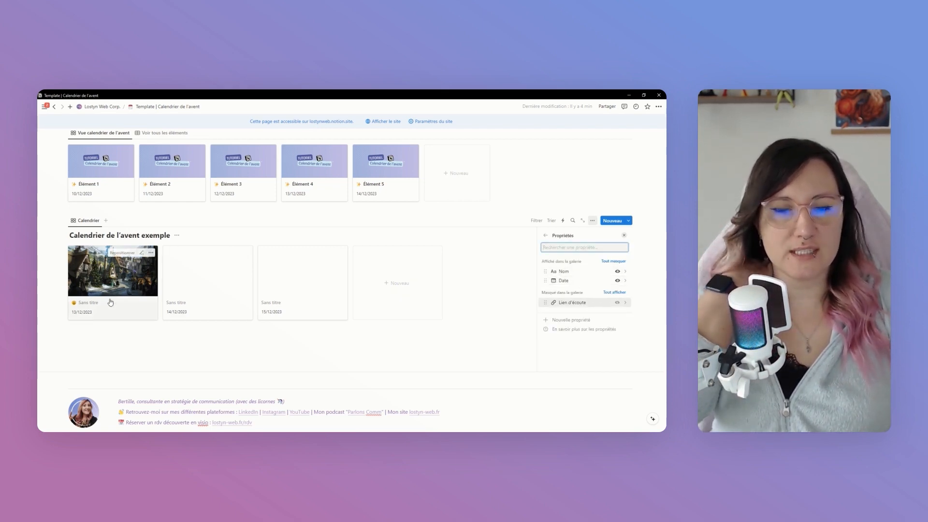
left_click(546, 236)
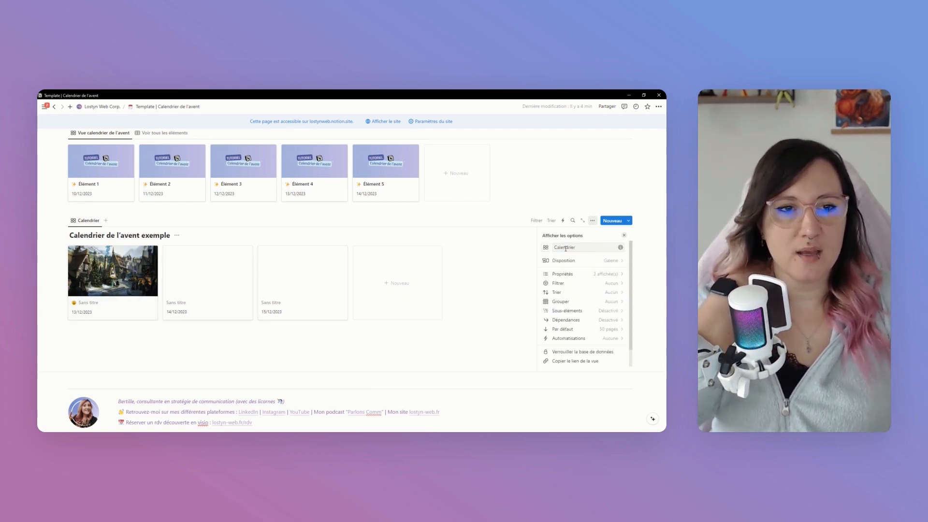
Hide the database title in the Calendrier view's layout settings, and show it again
left_click(593, 261)
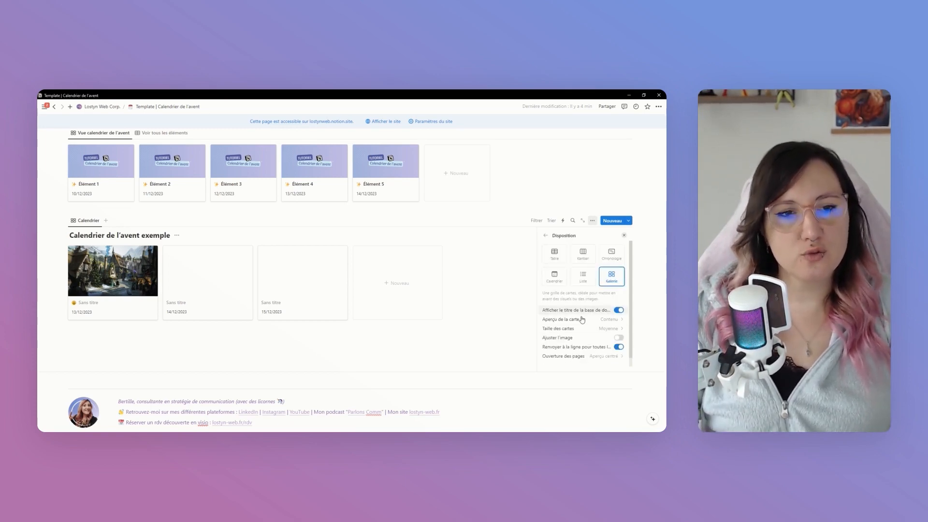
left_click(619, 311)
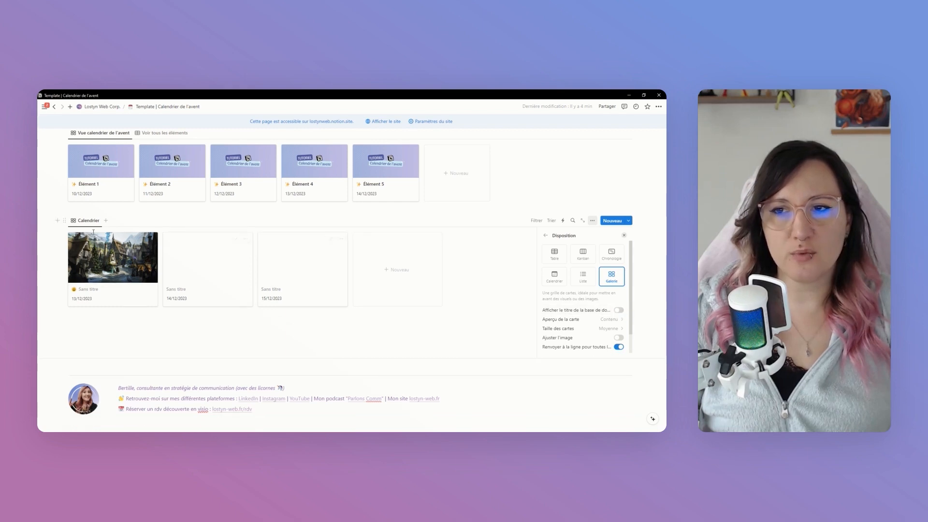
left_click(621, 312)
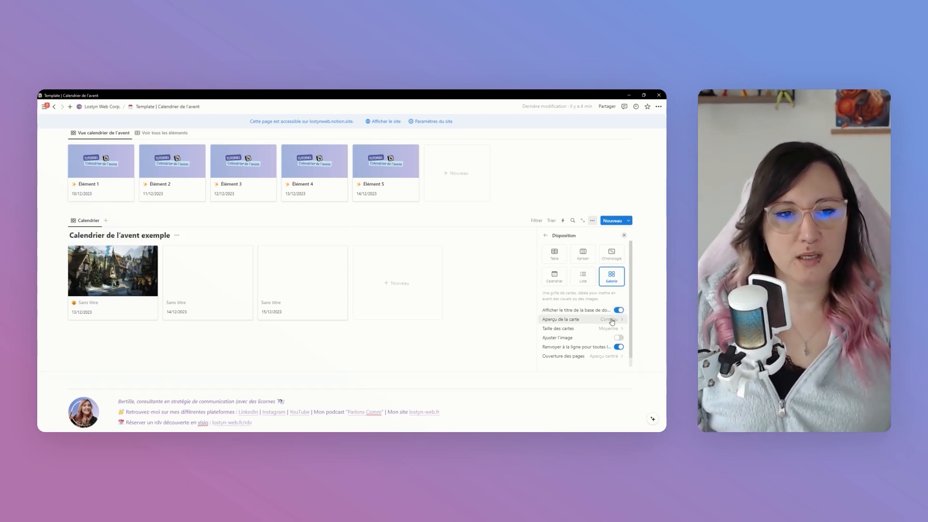
Set the card preview of the Calendrier gallery to Aucun
left_click(611, 321)
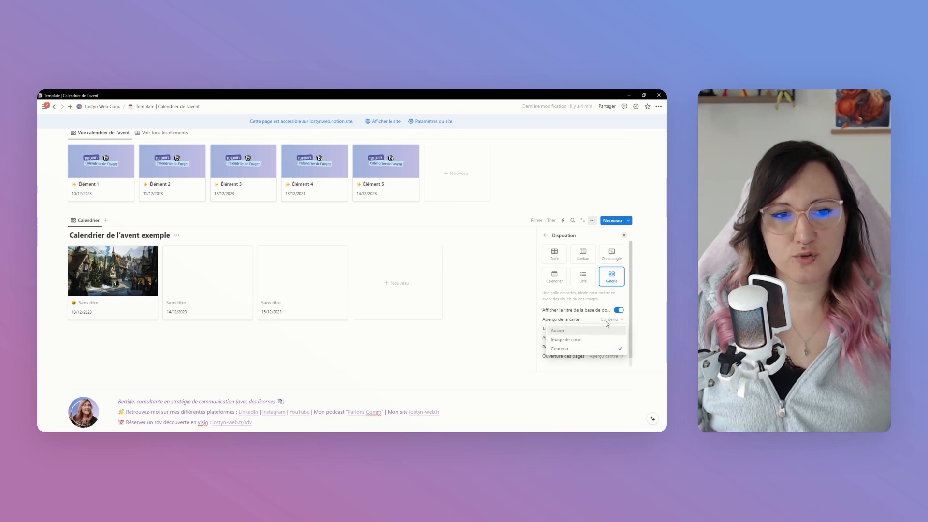
left_click(584, 331)
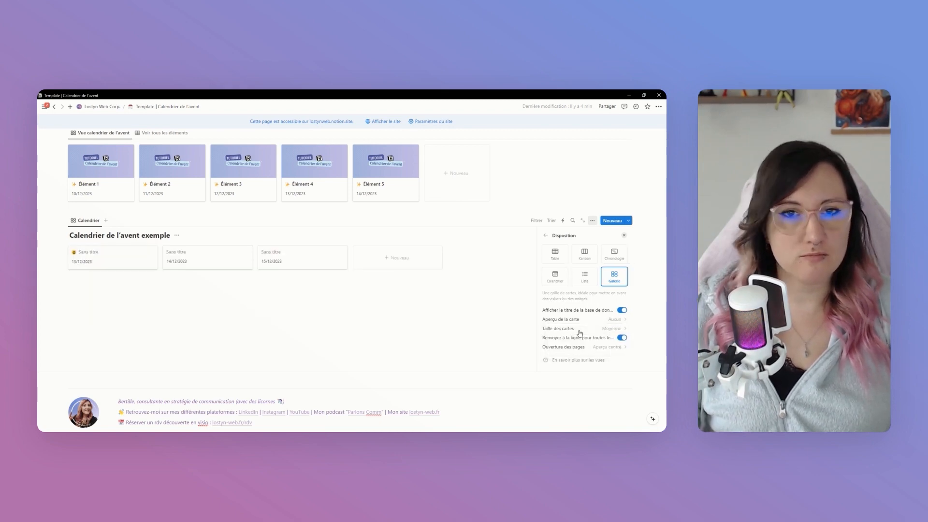
Set the Calendrier gallery's card preview to the cover image, and switch it to Contenu
left_click(585, 320)
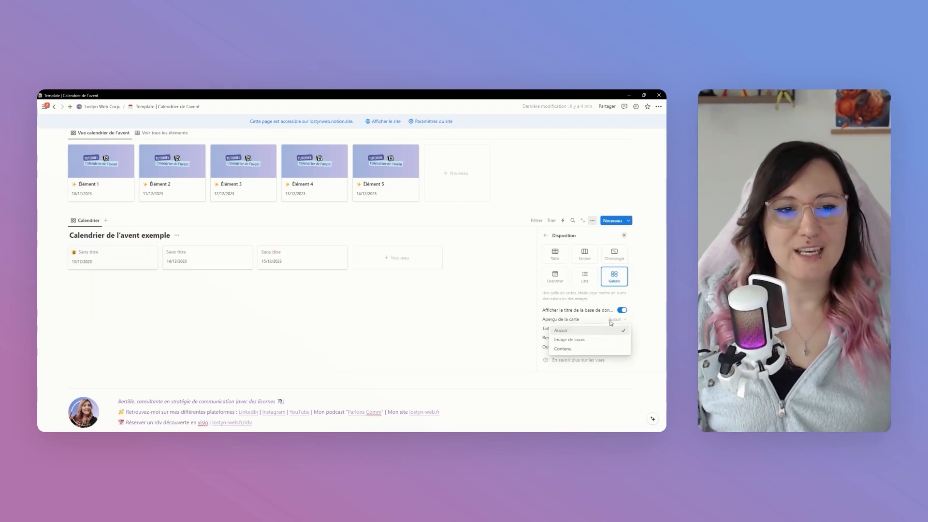
left_click(586, 340)
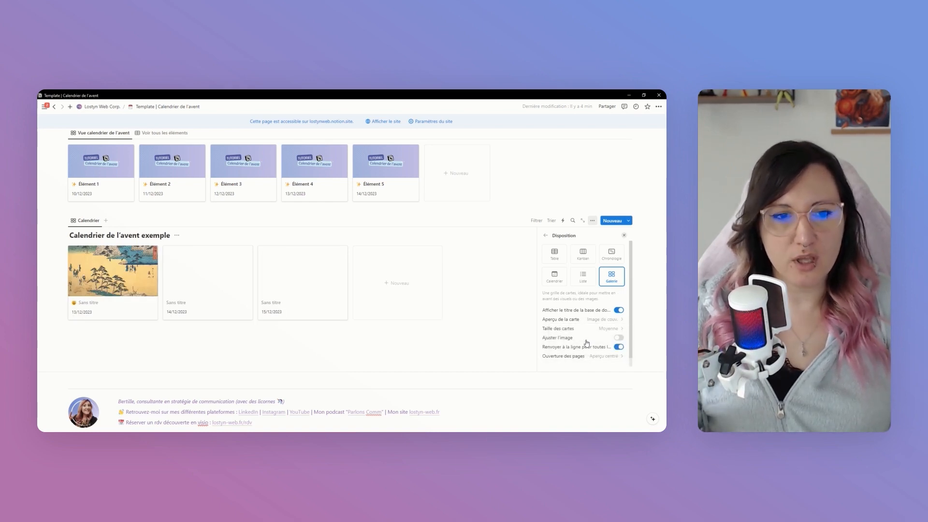
left_click(595, 321)
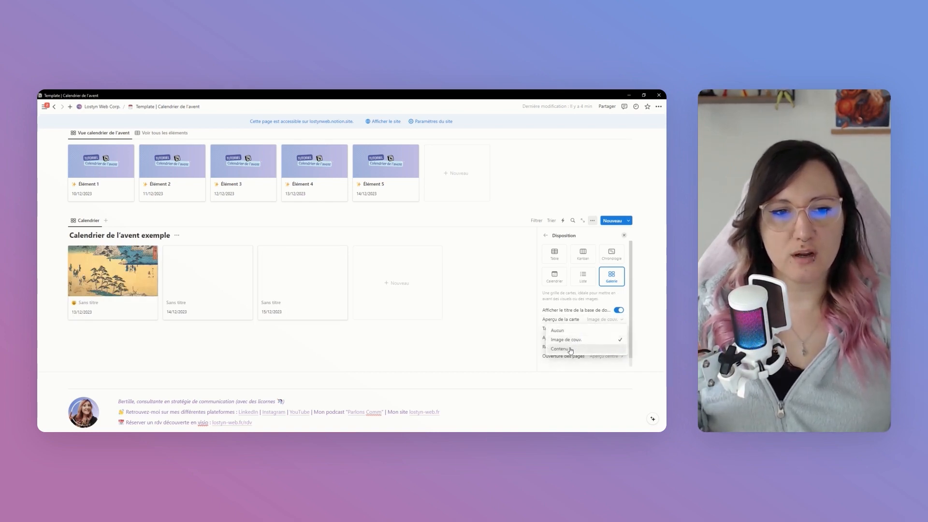
left_click(570, 350)
left_click(246, 347)
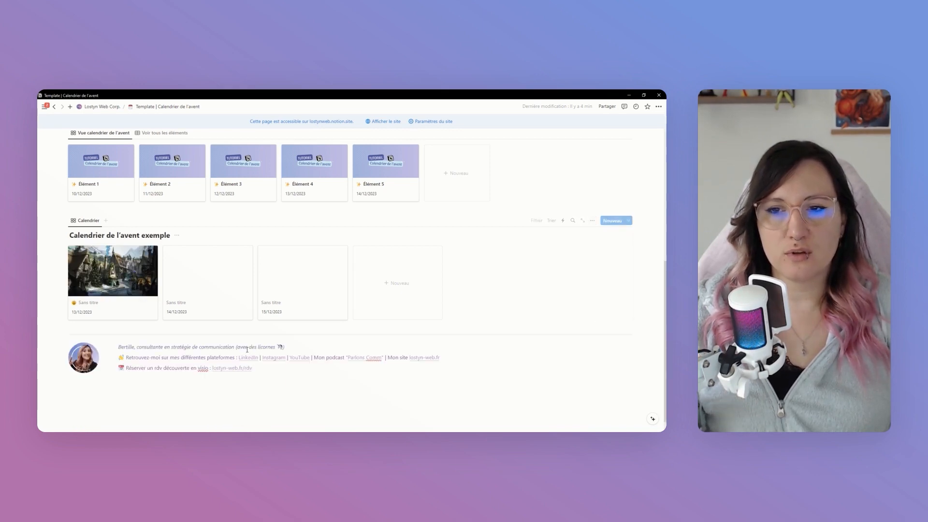
Write "Lorem ipsum" in the body of the 14/12/2023 page and return to the gallery
left_click(220, 272)
key("Return")
type("Lo")
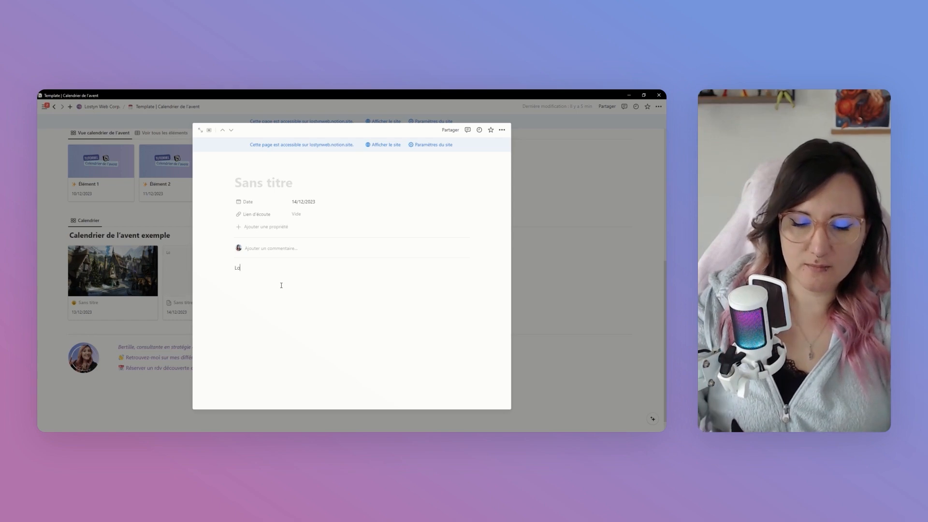
type("rem ipsum")
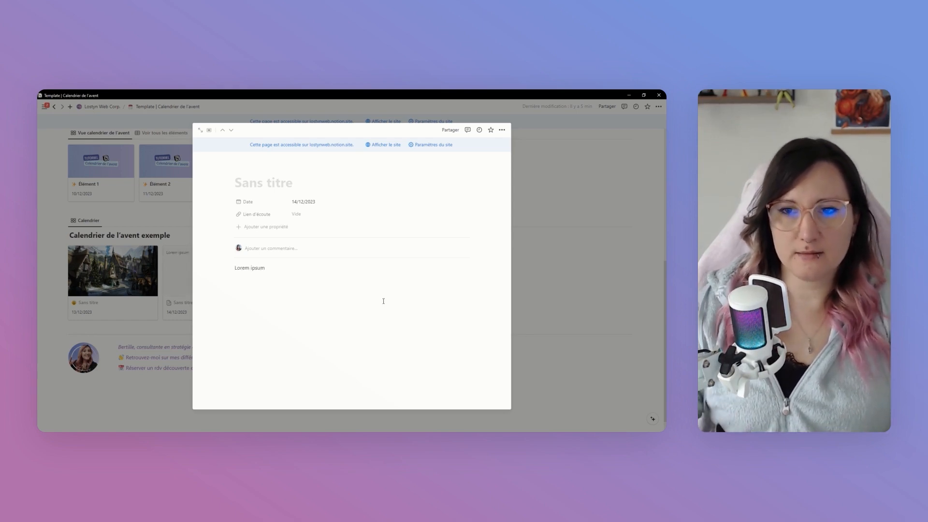
left_click(564, 361)
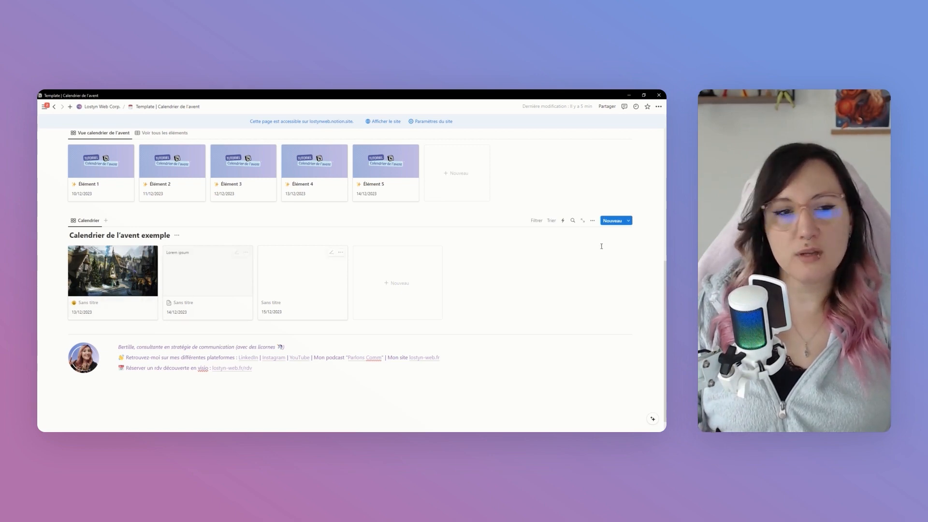
Set the card preview of the Calendrier gallery back to the cover image in the view's layout settings
left_click(594, 221)
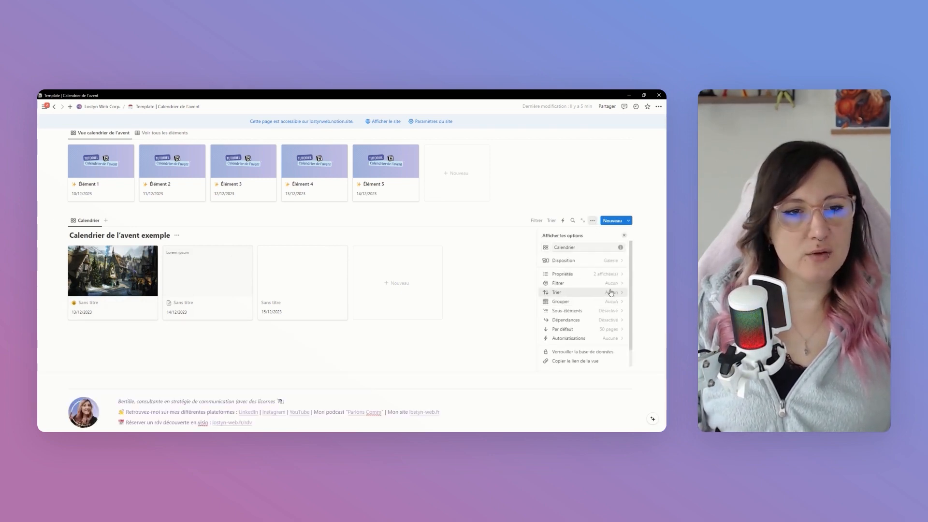
left_click(609, 265)
left_click(610, 319)
left_click(583, 341)
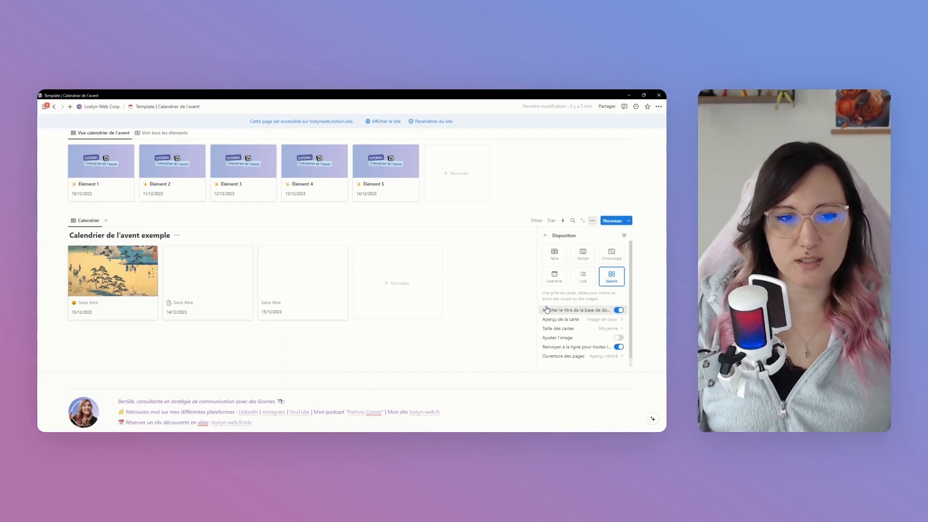
Compare the Petite, Moyenne and Grande card sizes in the Calendrier gallery, and set the size to Petite
left_click(595, 331)
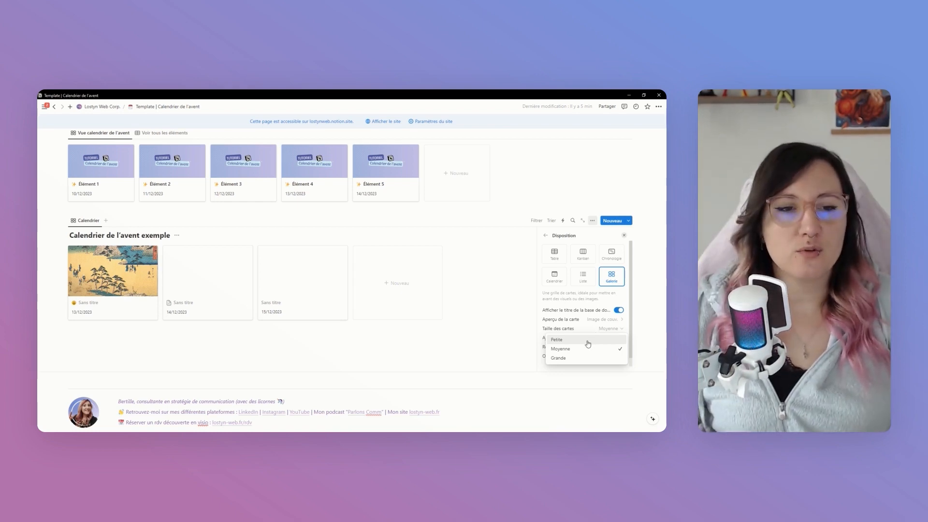
left_click(588, 343)
left_click(607, 330)
left_click(600, 349)
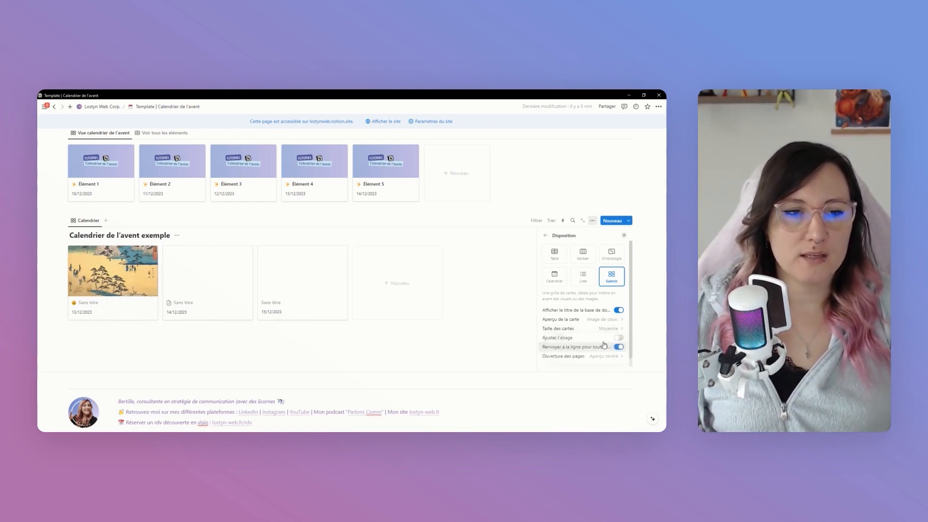
left_click(605, 328)
left_click(600, 356)
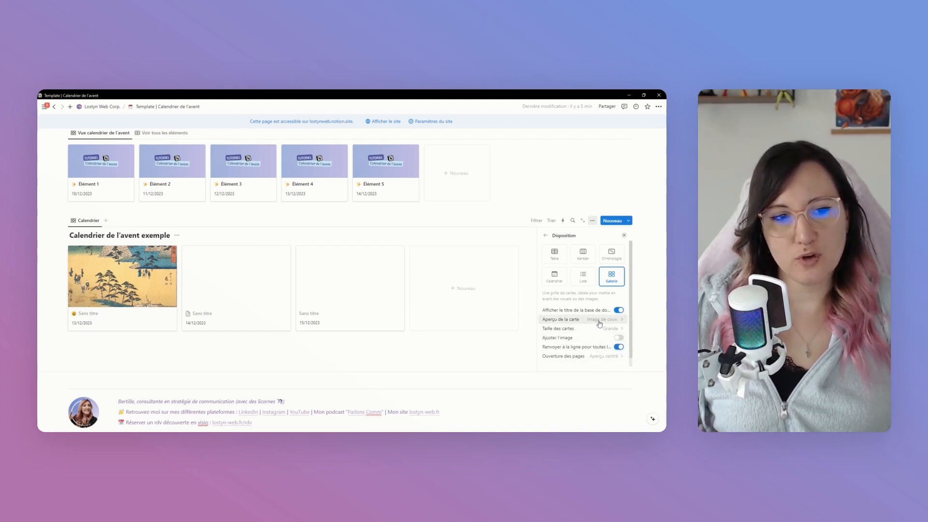
left_click(600, 330)
left_click(588, 340)
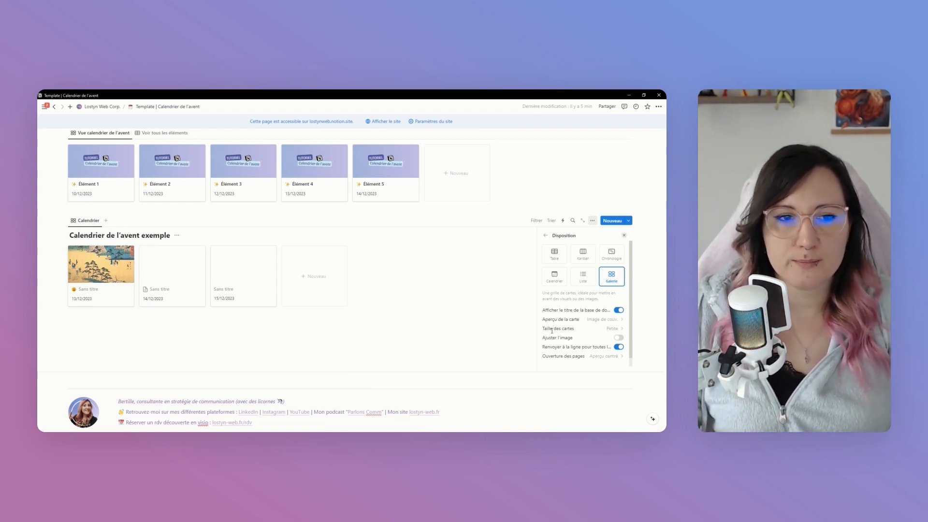
Turn Ajuster l'image on and off again to compare how the card covers are cropped, and close the view settings
left_click(620, 338)
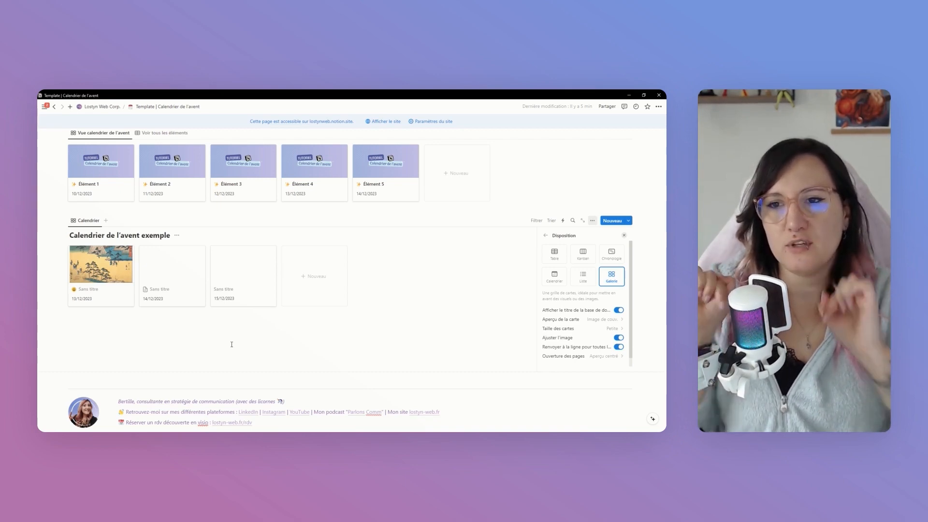
left_click(619, 339)
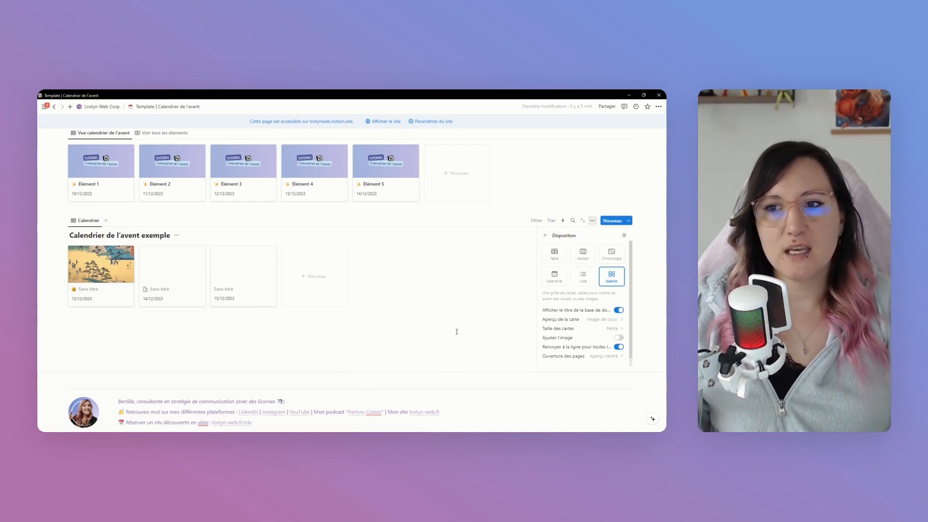
left_click(619, 338)
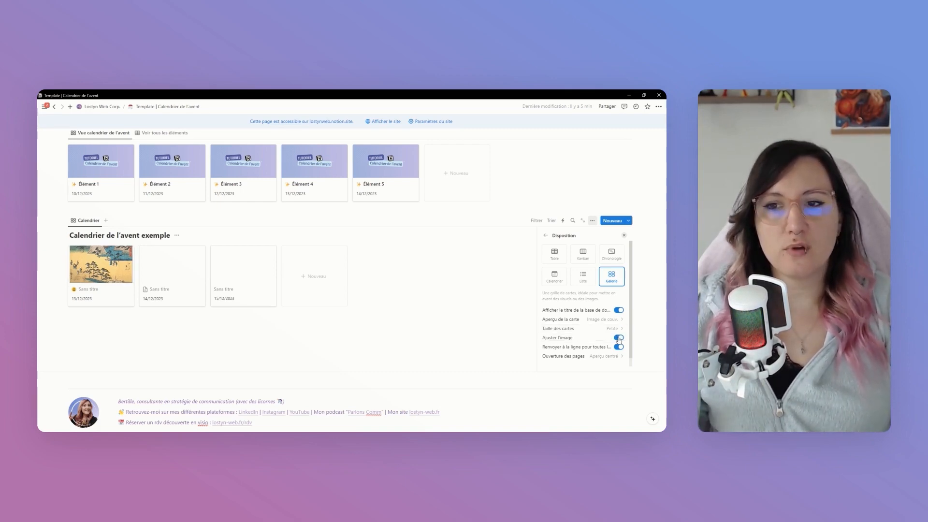
left_click(619, 339)
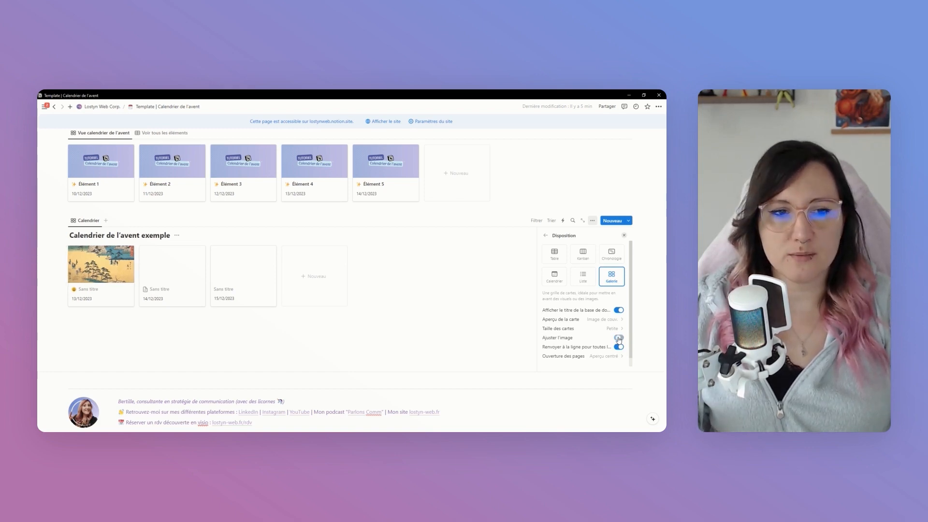
left_click(472, 325)
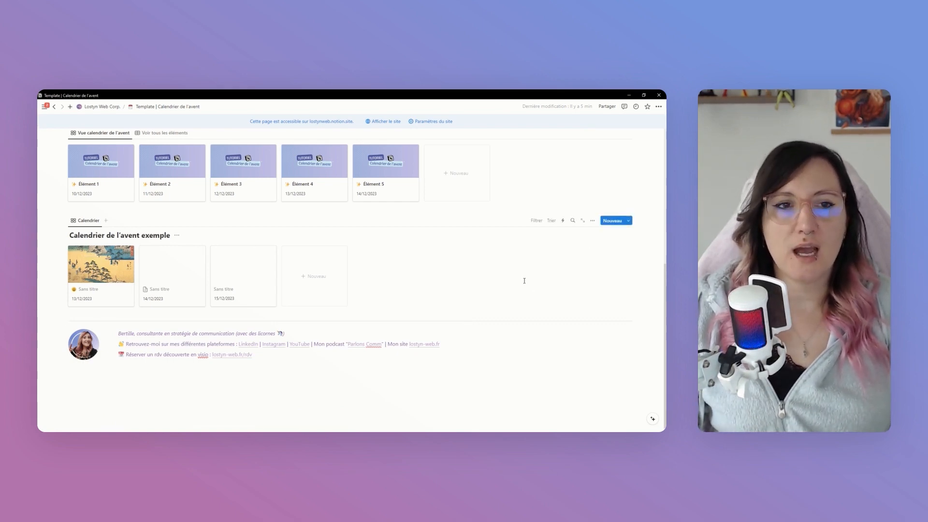
Sort the Calendrier gallery by Date, compare descending with ascending order, and save the ascending sort for everyone
left_click(552, 220)
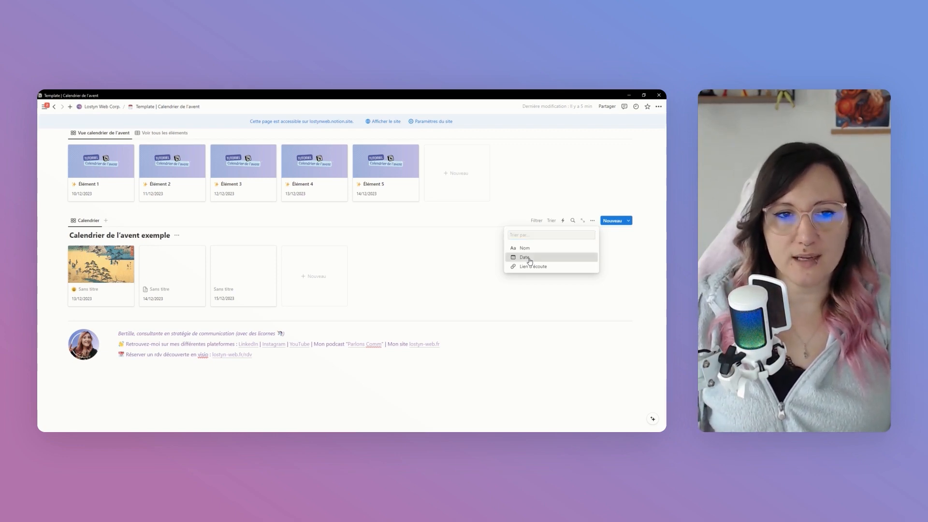
left_click(529, 259)
left_click(105, 262)
left_click(111, 286)
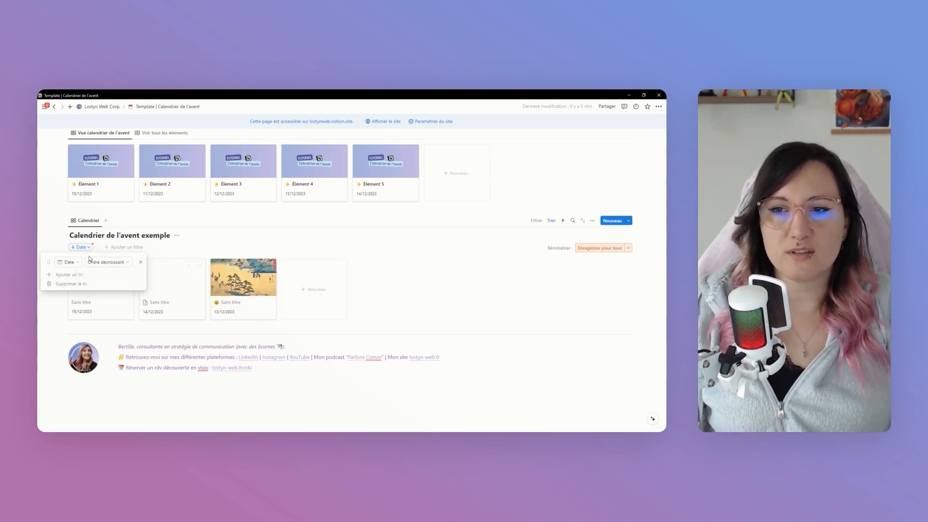
left_click(105, 262)
left_click(108, 278)
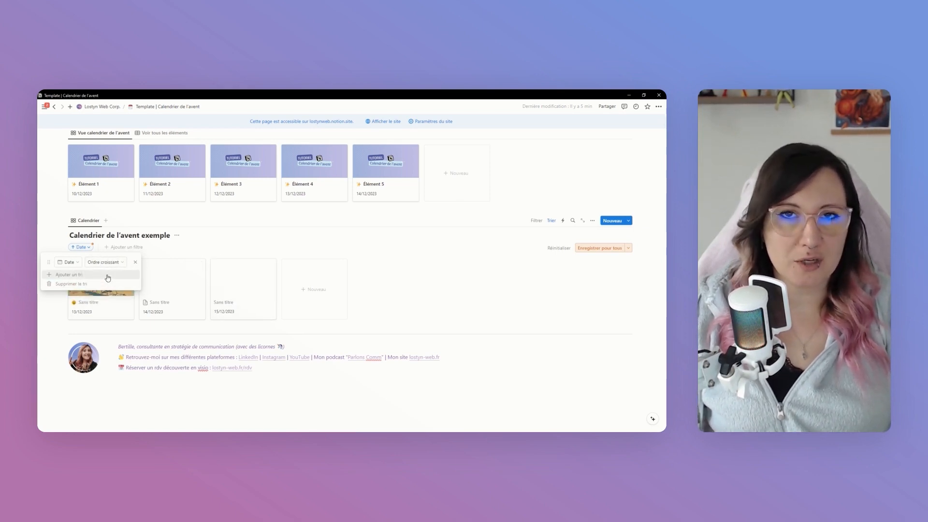
left_click(605, 248)
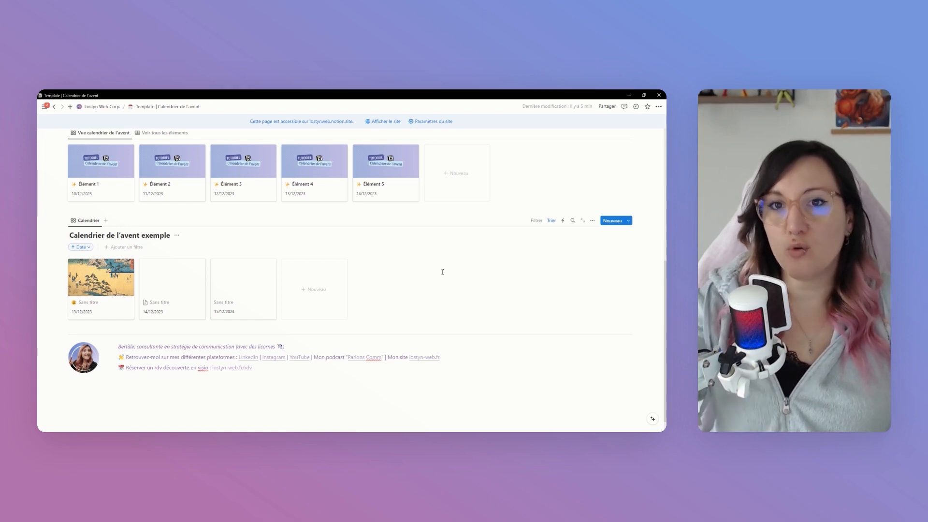
Add a Date filter to the Calendrier view and review its conditions, keeping it relative to today's date
left_click(536, 221)
left_click(537, 221)
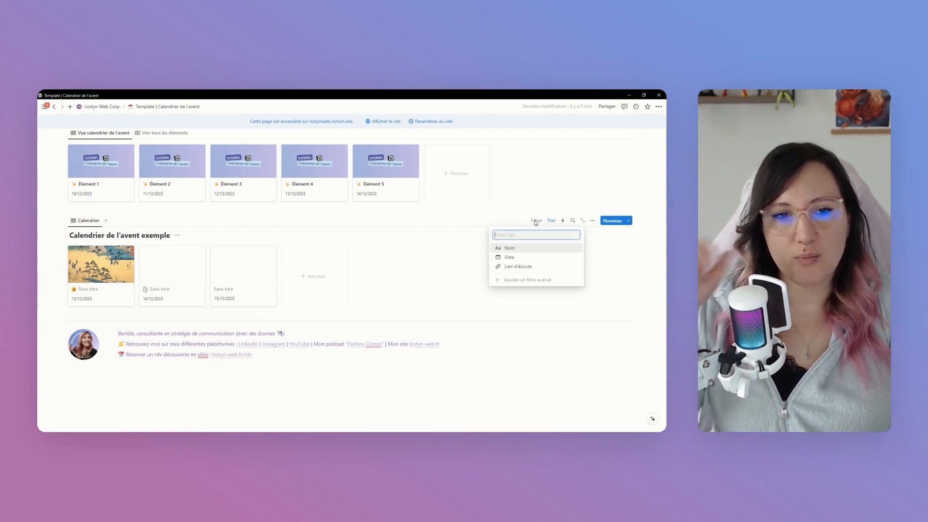
left_click(509, 258)
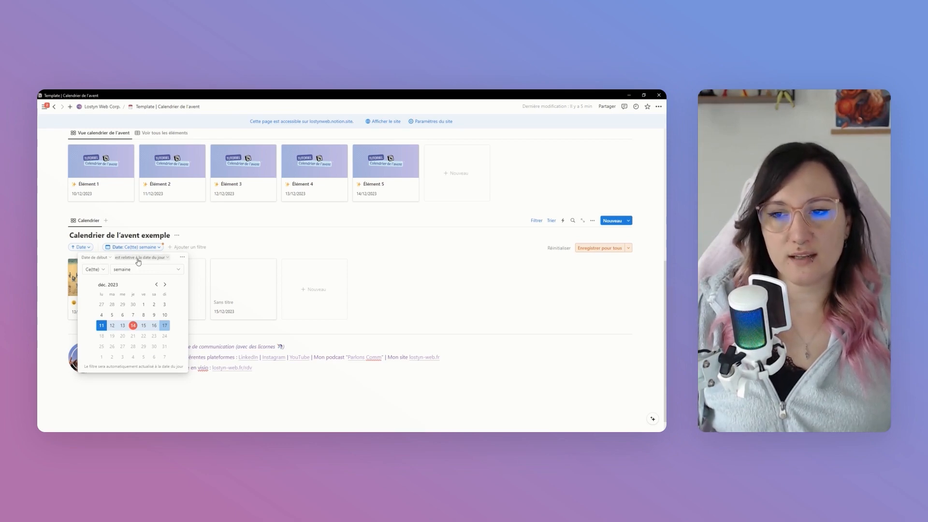
left_click(92, 259)
left_click(92, 260)
left_click(131, 259)
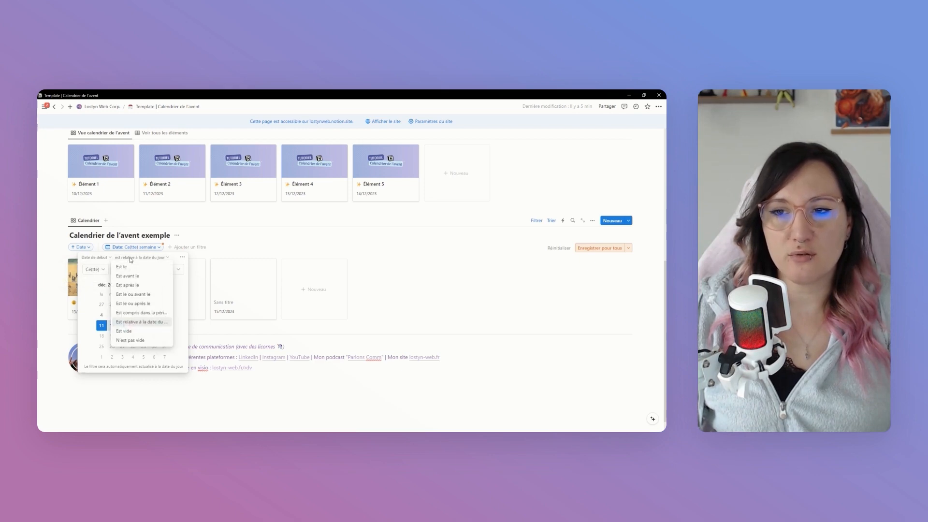
left_click(131, 258)
left_click(131, 259)
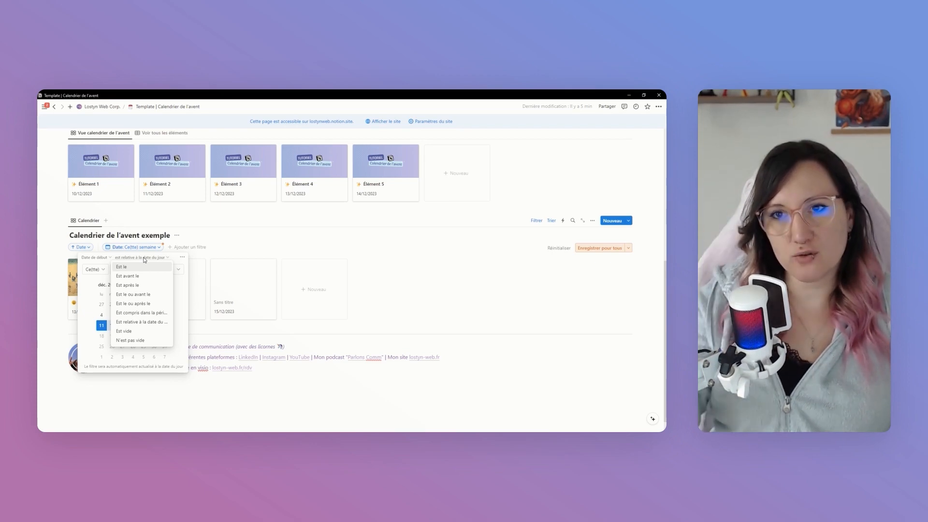
left_click(145, 259)
Try the Prochain(e)s period in the Date filter, and set the filter to Dernier(s)/dernière(s) 1 mois
left_click(94, 269)
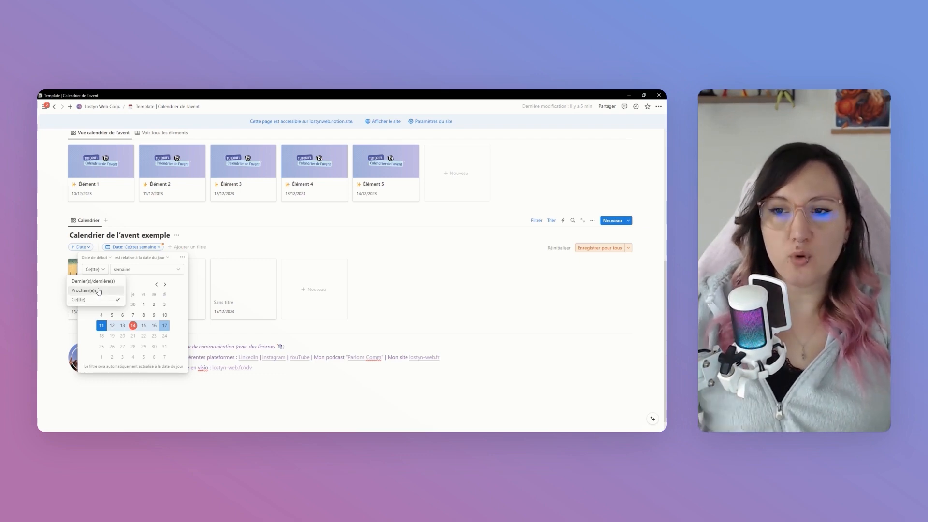
left_click(99, 291)
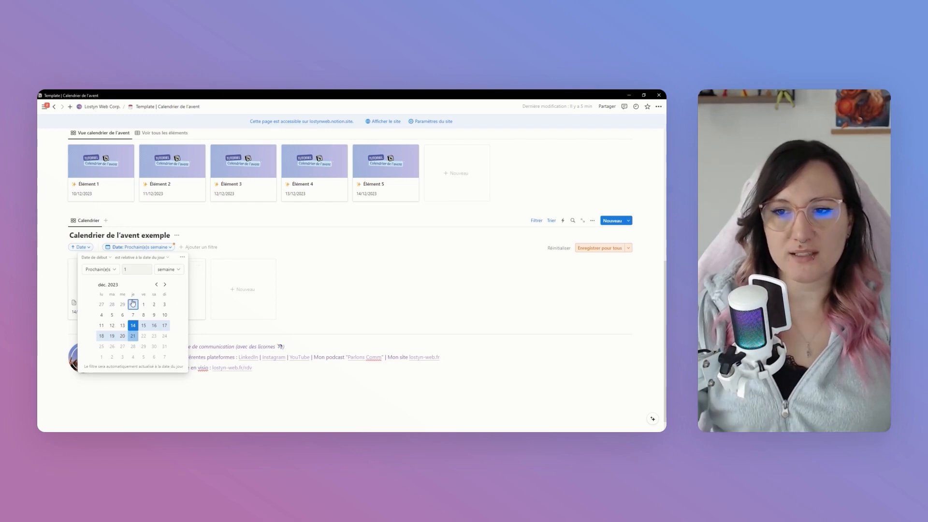
left_click(110, 273)
left_click(109, 283)
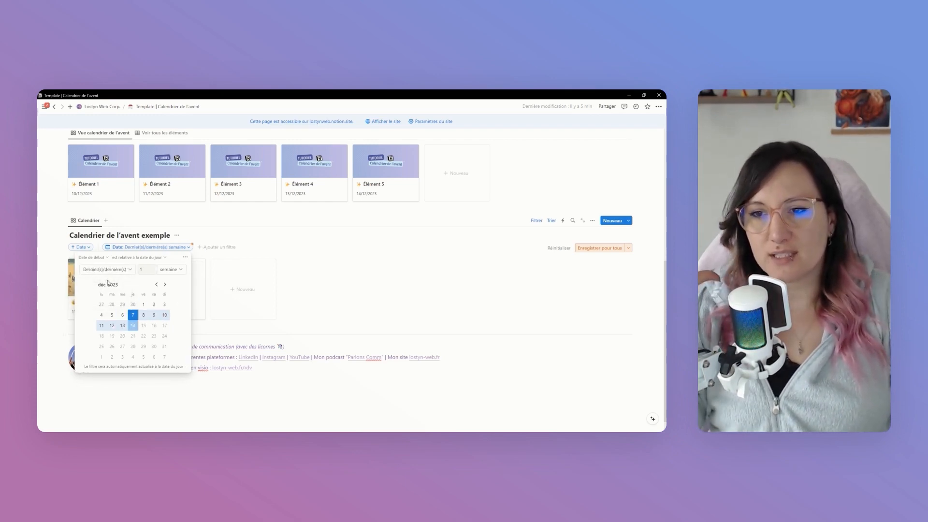
left_click(175, 272)
left_click(170, 301)
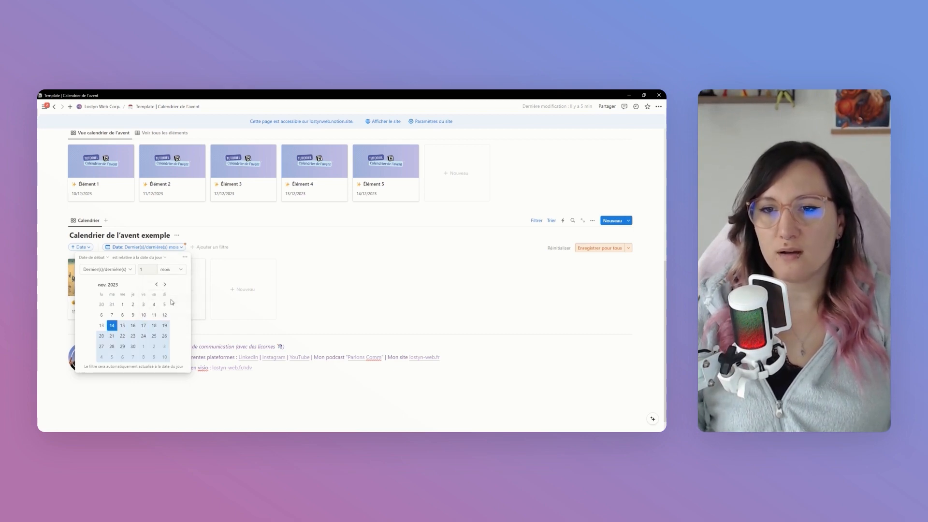
left_click(336, 298)
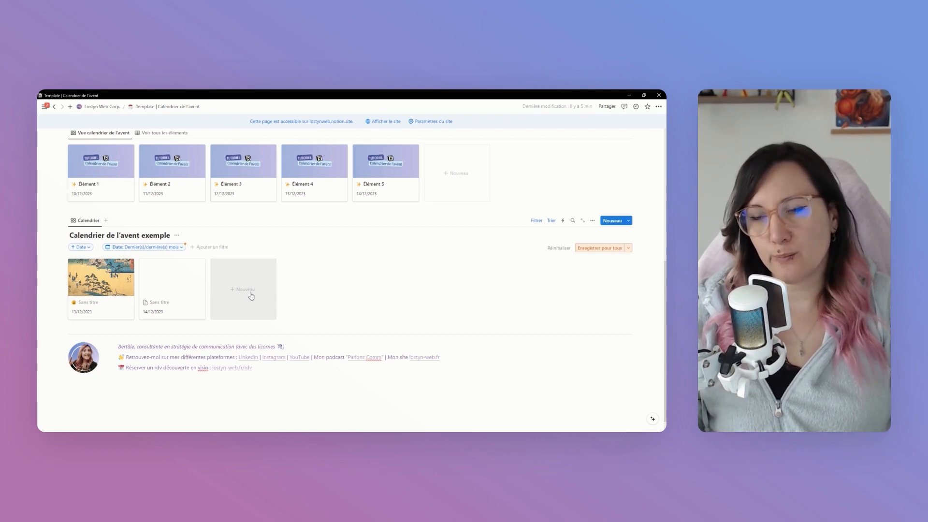
left_click(151, 248)
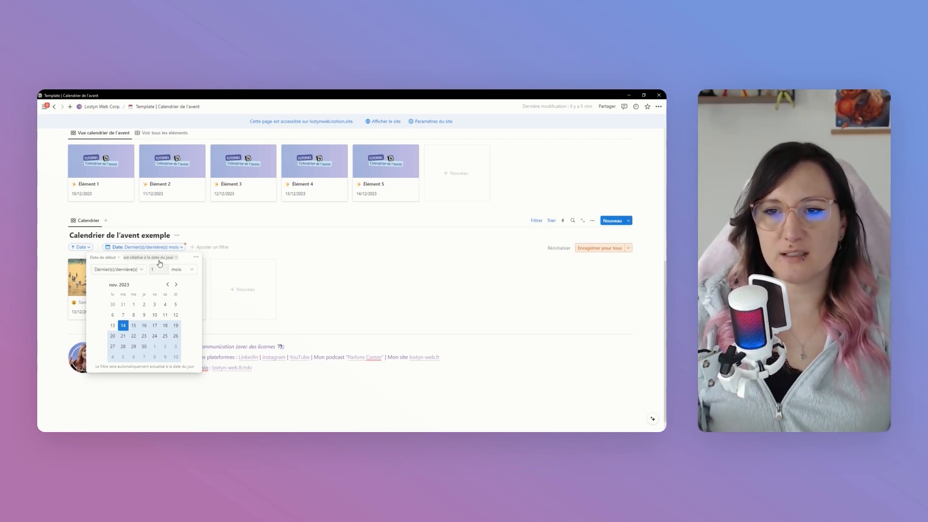
left_click(343, 277)
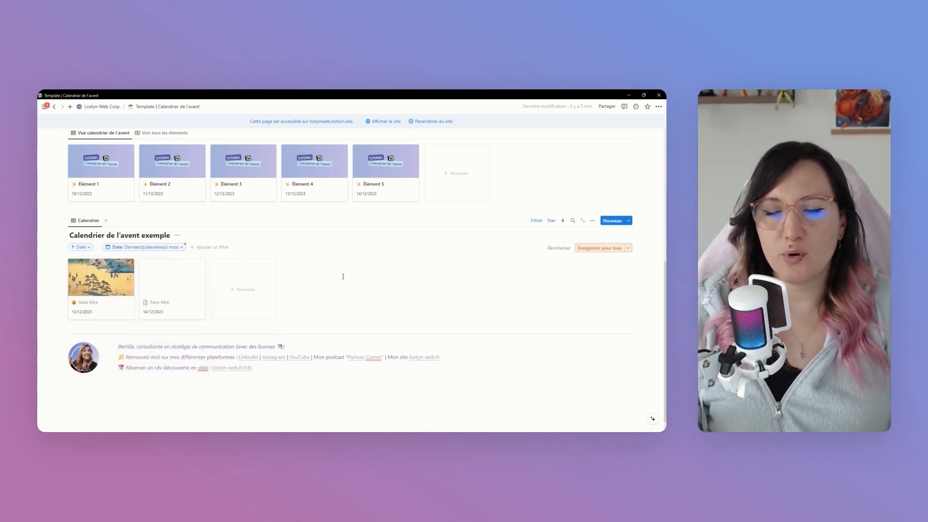
Add a table view named "Tous les éléments" to the Calendrier de l'avent exemple database
left_click(105, 220)
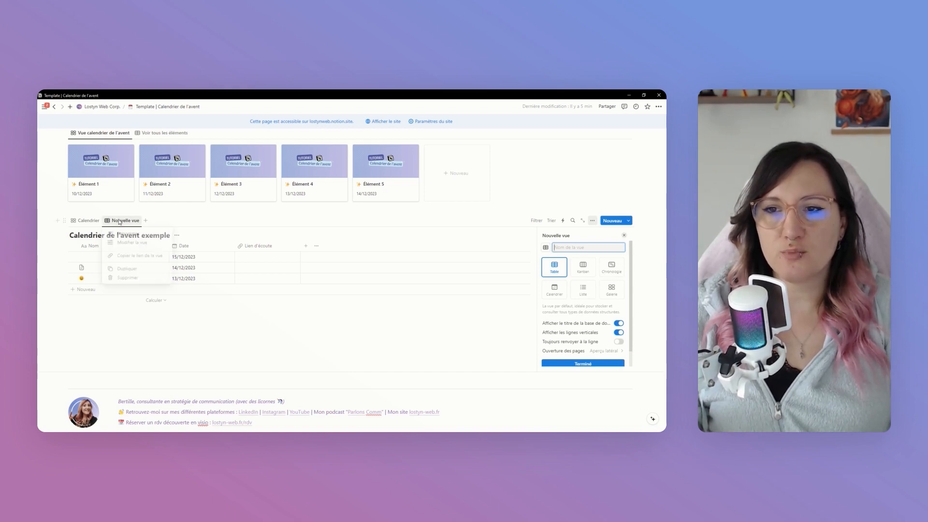
left_click(119, 221)
left_click(137, 237)
type("Tous les élément")
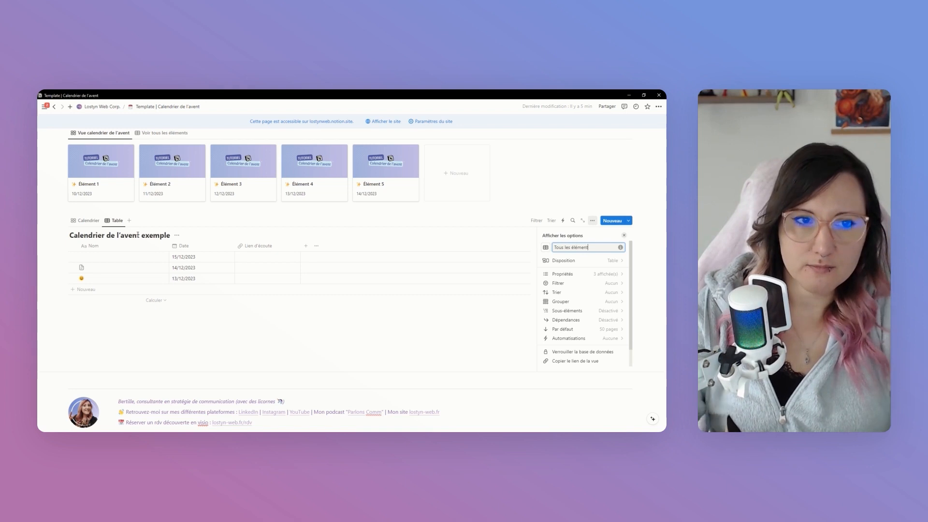
type("s")
key("Escape")
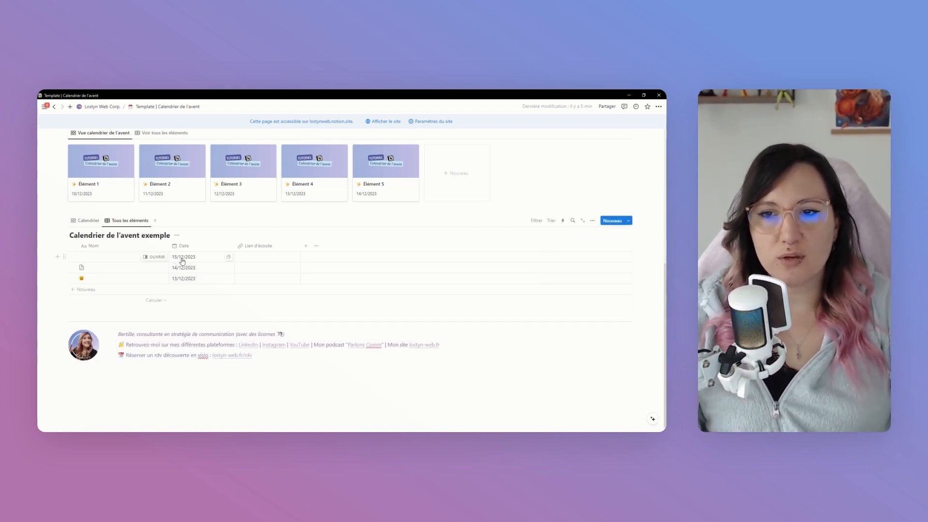
Return to the Calendrier gallery view and save its Date filter for everyone
left_click(85, 220)
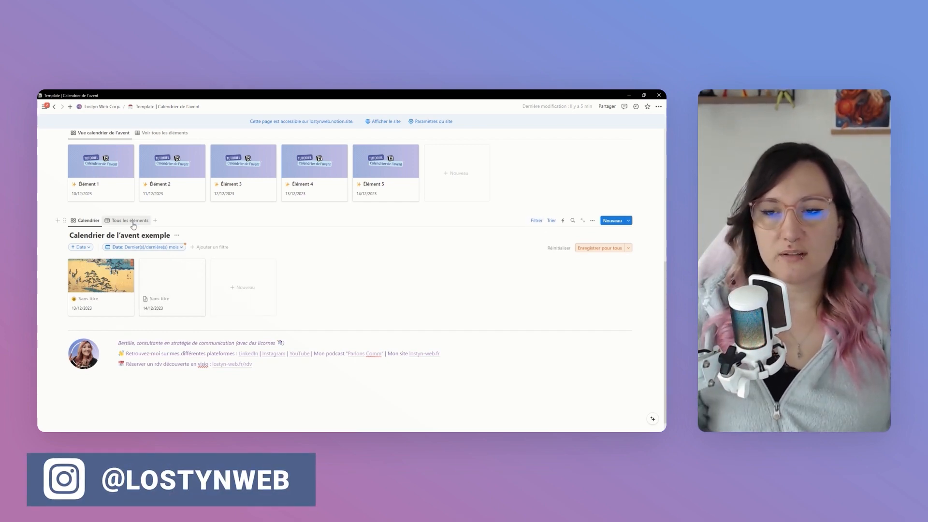
left_click(601, 249)
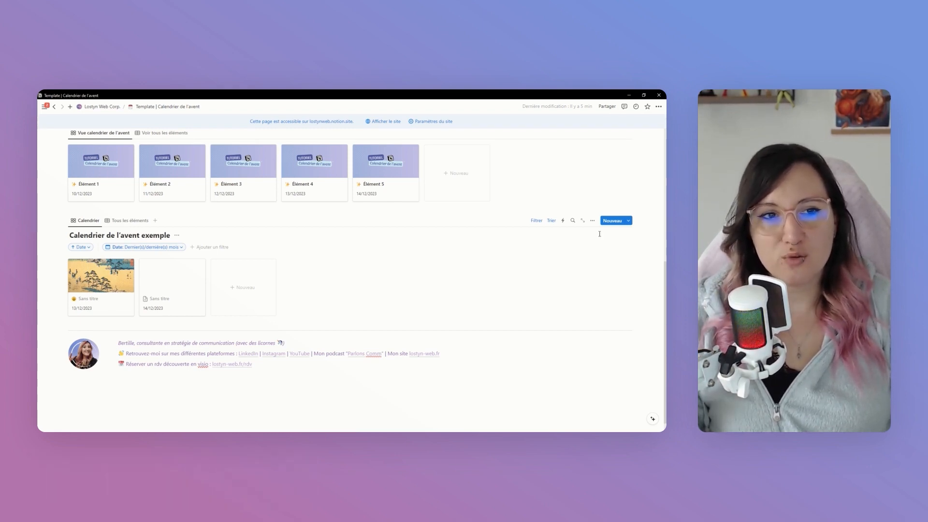
Lock the Calendrier de l'avent exemple database against changes, trying the unlock and relock control once
left_click(593, 221)
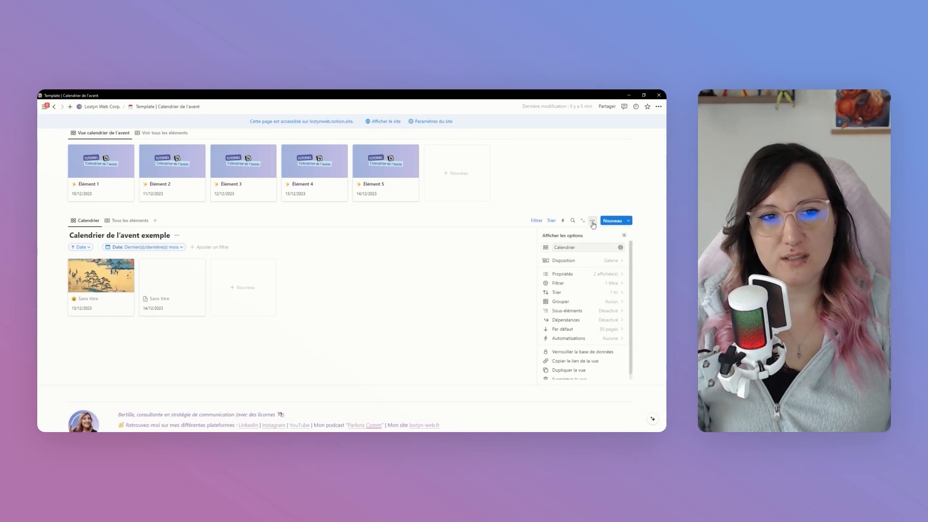
scroll(578, 328, "down", 1)
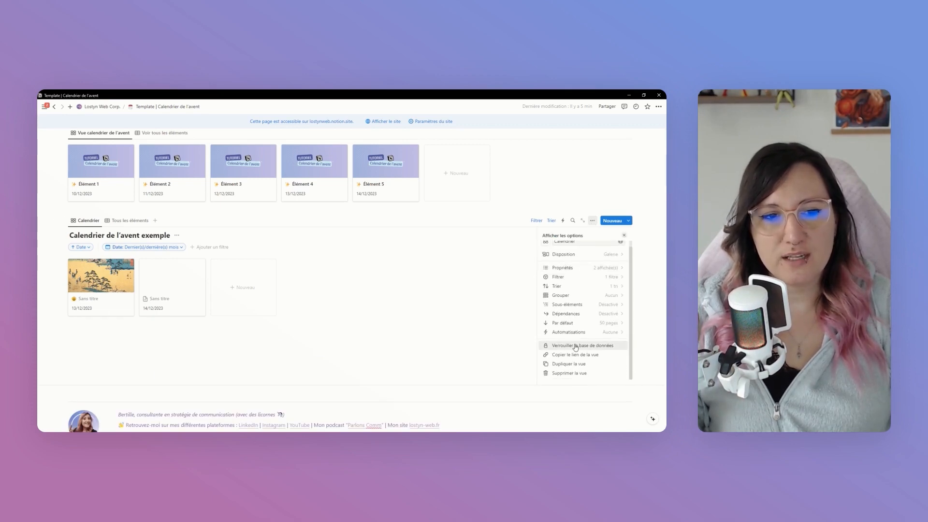
left_click(576, 347)
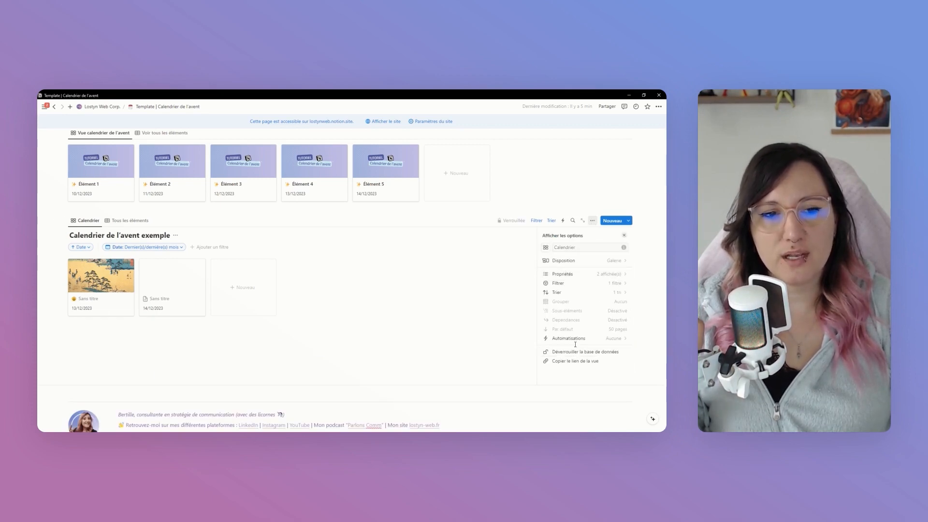
left_click(484, 282)
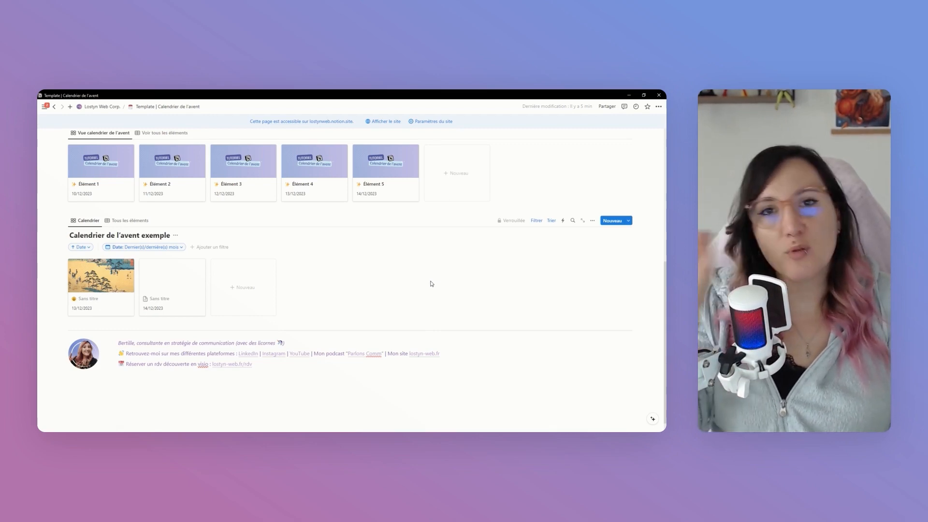
left_click(503, 221)
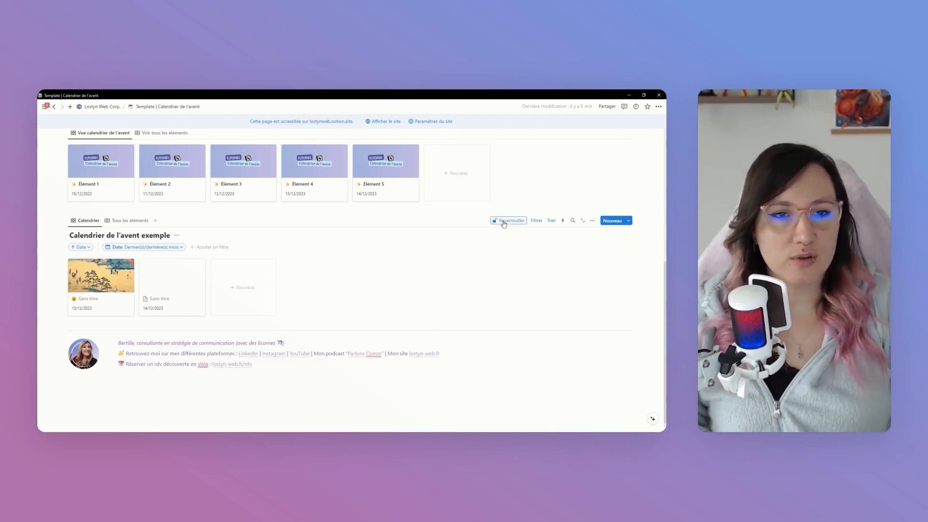
left_click(501, 224)
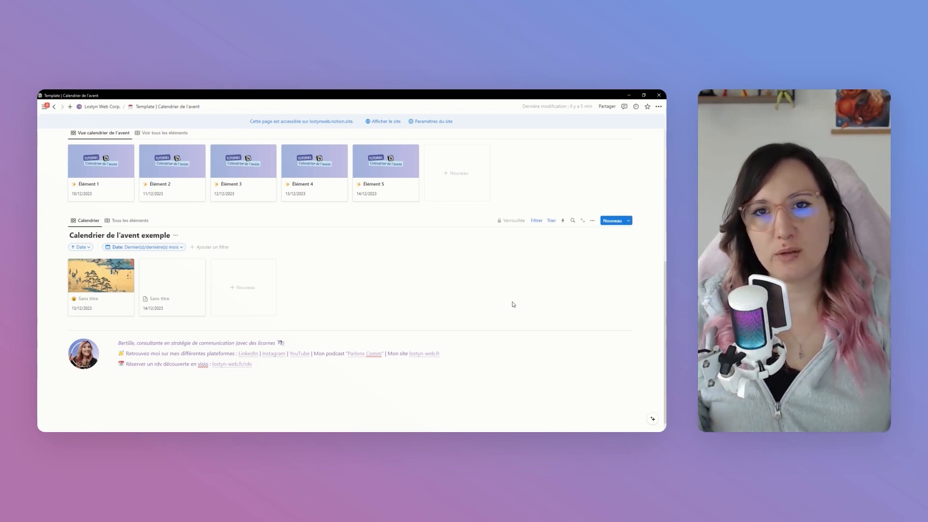
Unpublish the calendar template page from its publishing settings and publish it on the Web again
left_click(604, 107)
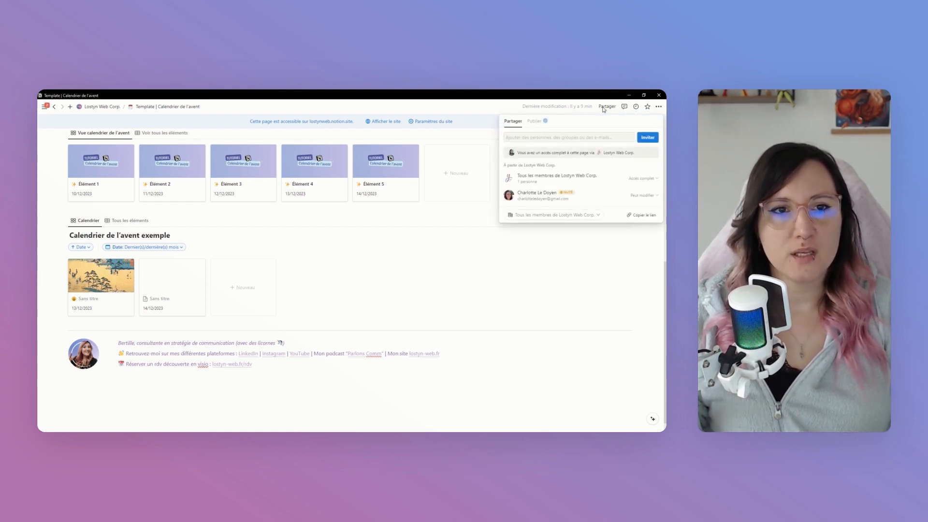
left_click(535, 121)
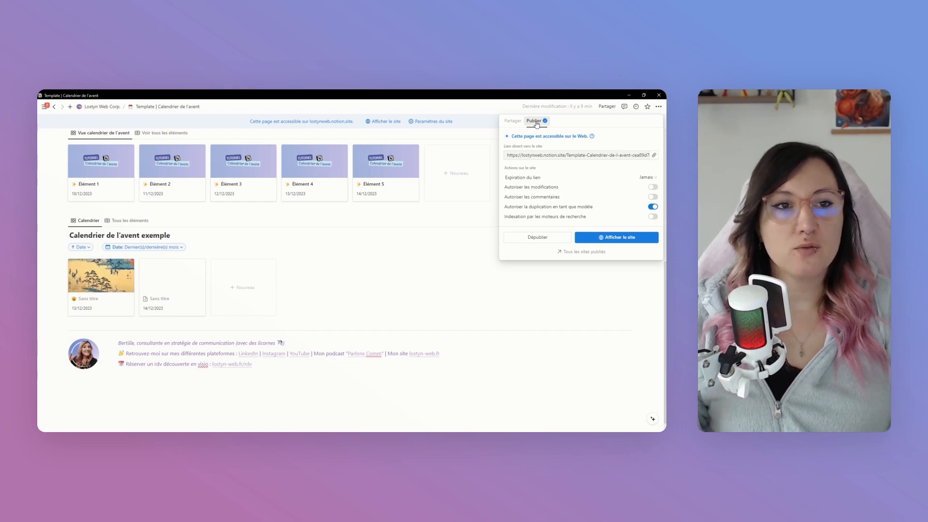
left_click(538, 237)
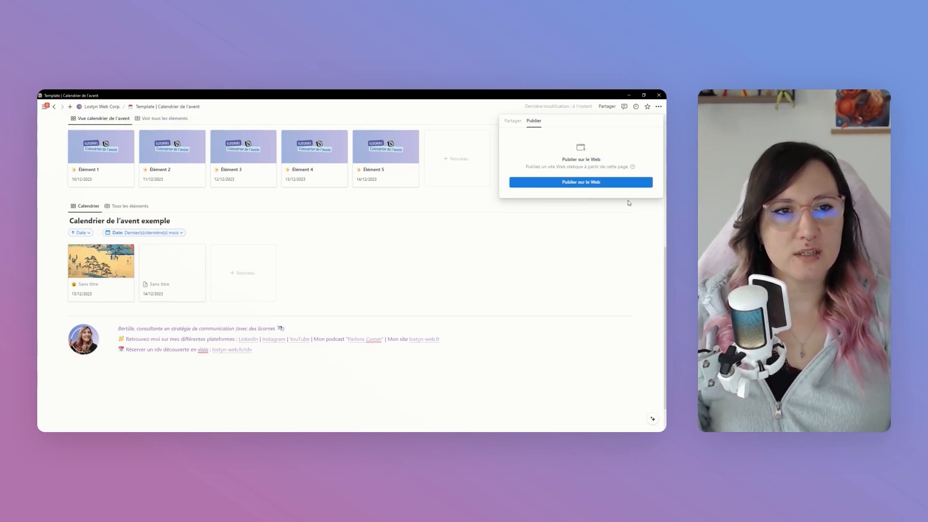
left_click(581, 186)
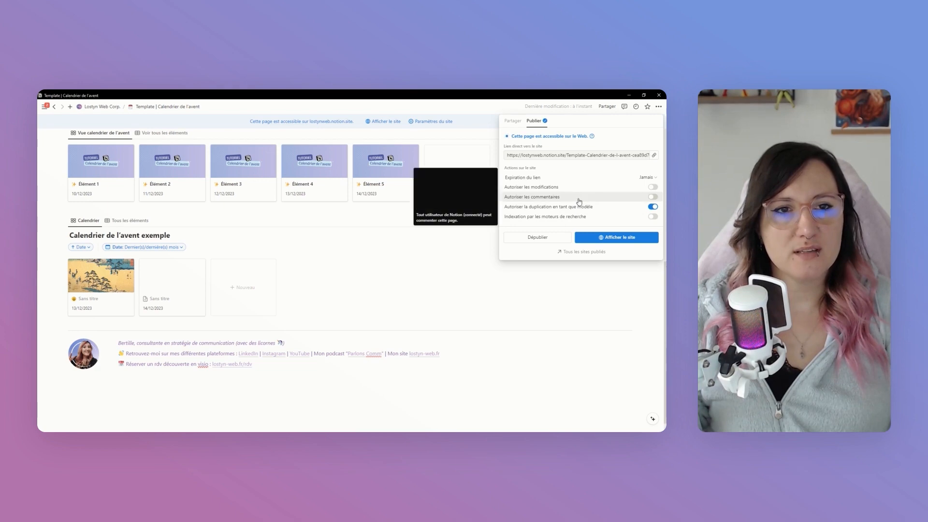
Review the link expiration choices, and turn Autoriser la duplication en tant que modèle off and on again
left_click(646, 178)
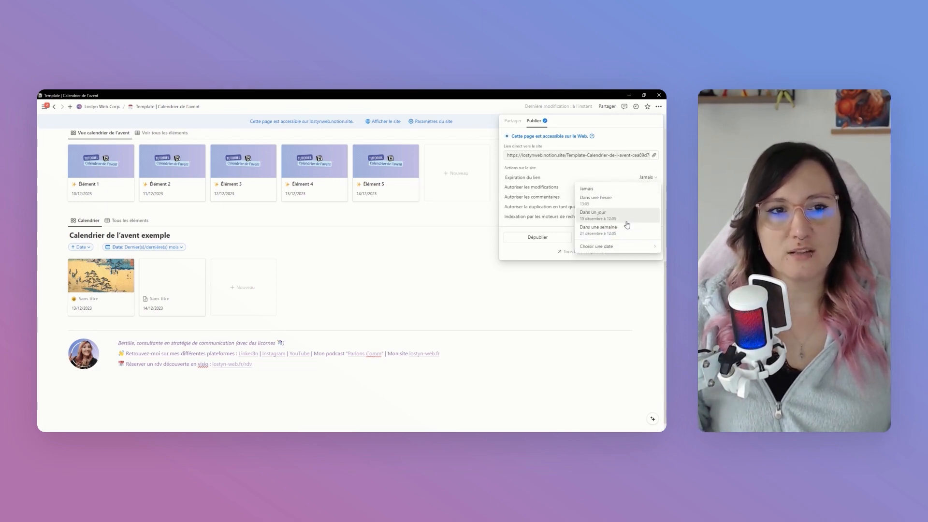
left_click(651, 178)
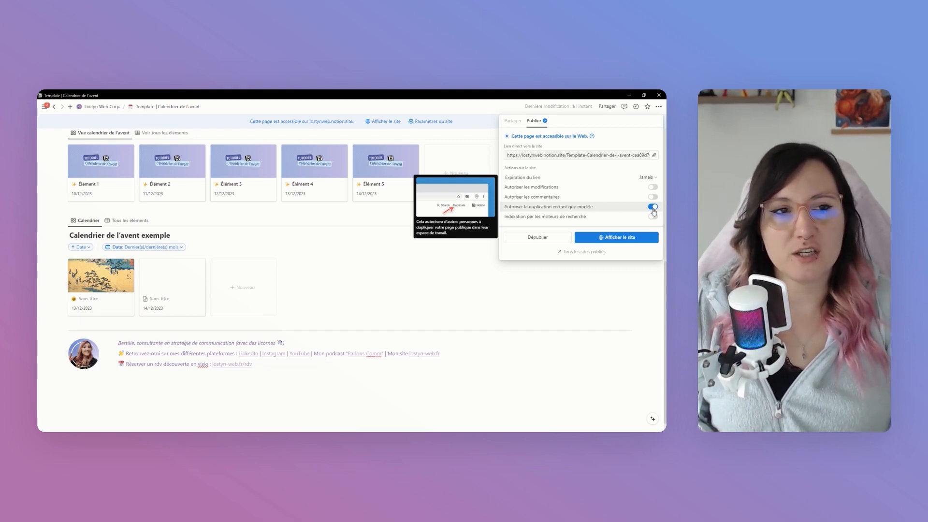
left_click(653, 210)
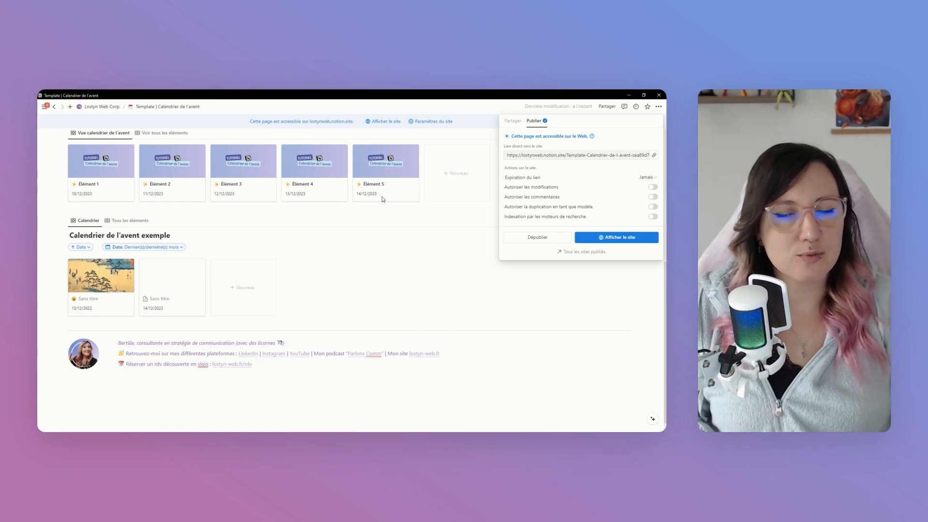
left_click(653, 207)
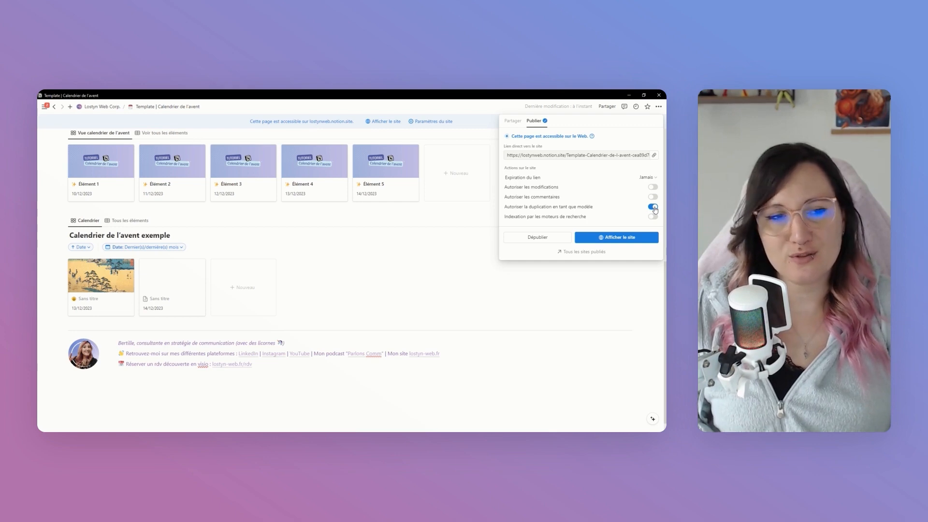
Copy the direct link to the published site and close the publishing settings
mouse_move(651, 220)
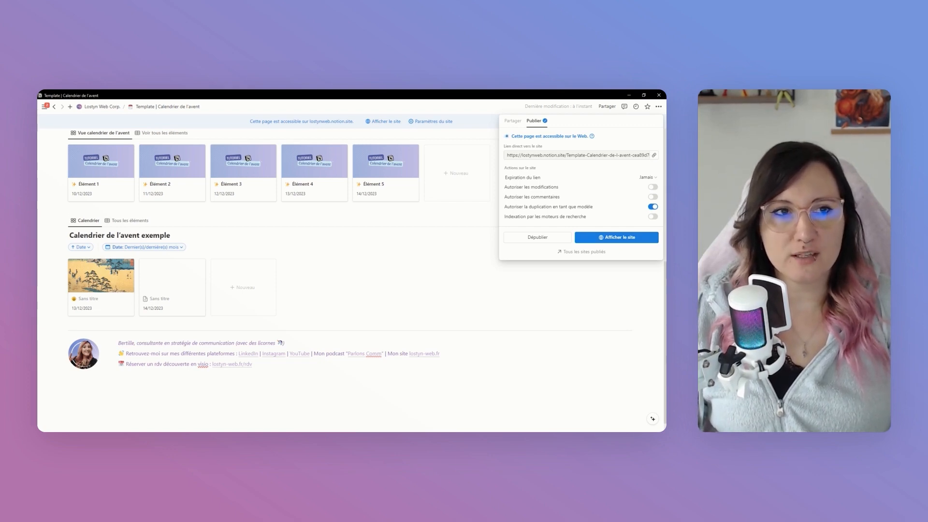
left_click(655, 158)
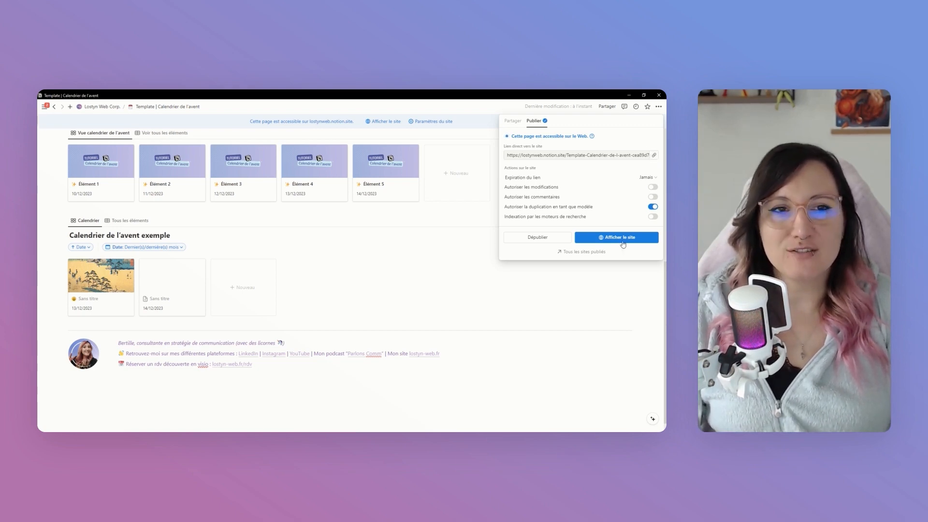
left_click(591, 293)
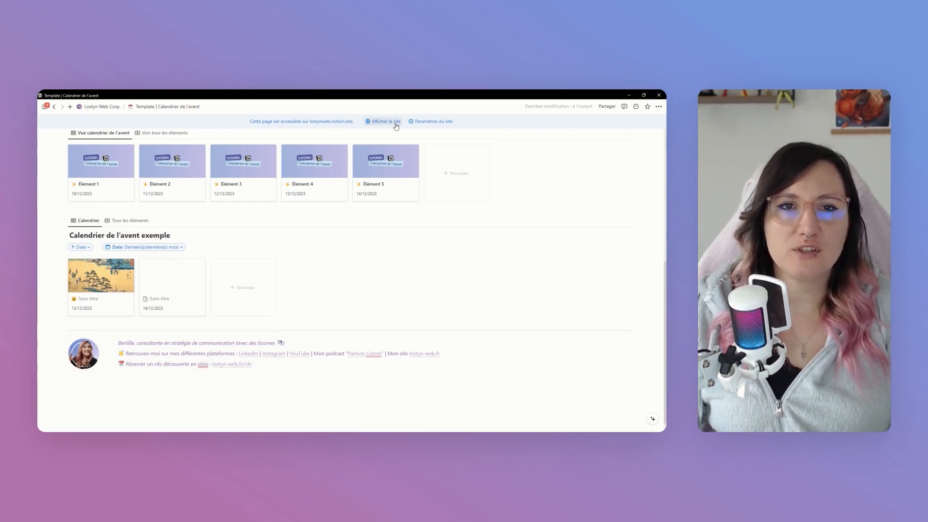
Check the site settings from the published-page banner, close them, and go back to the beginning of the template page
left_click(429, 124)
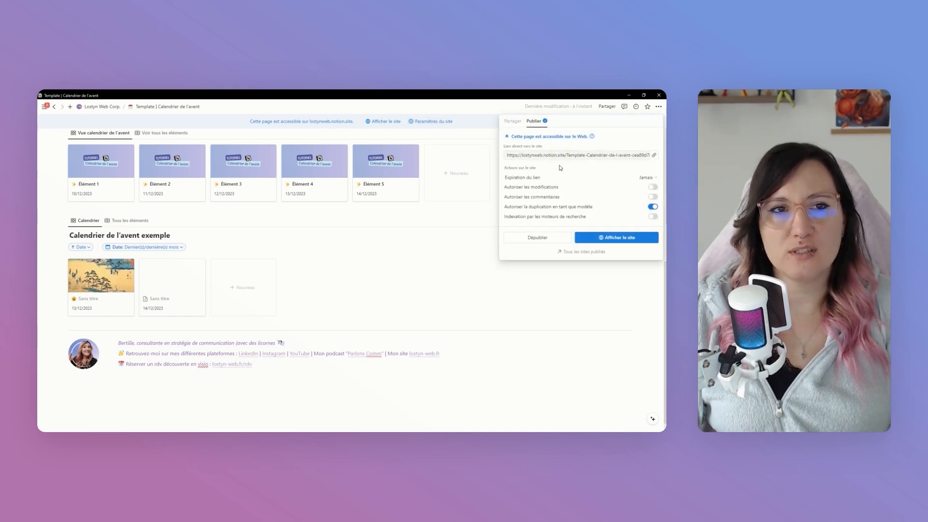
left_click(652, 296)
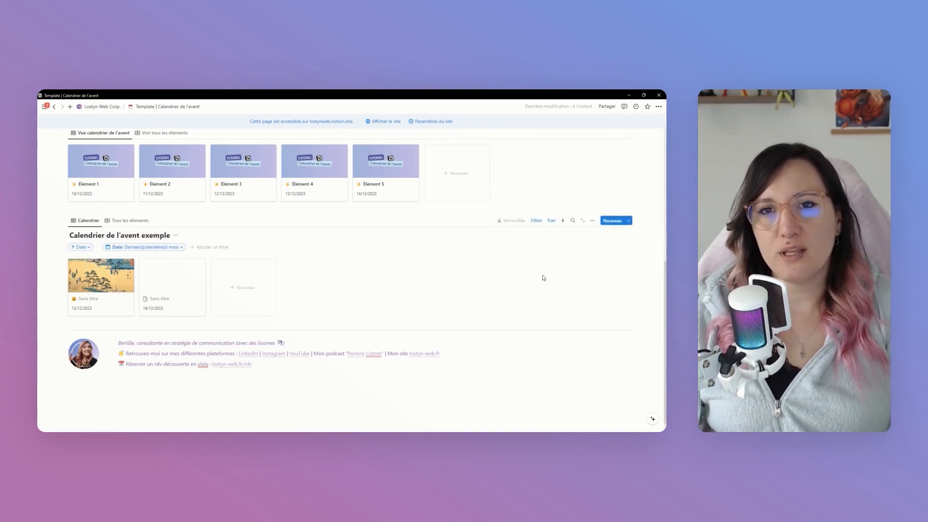
scroll(484, 295, "up", 1)
scroll(457, 293, "up", 4)
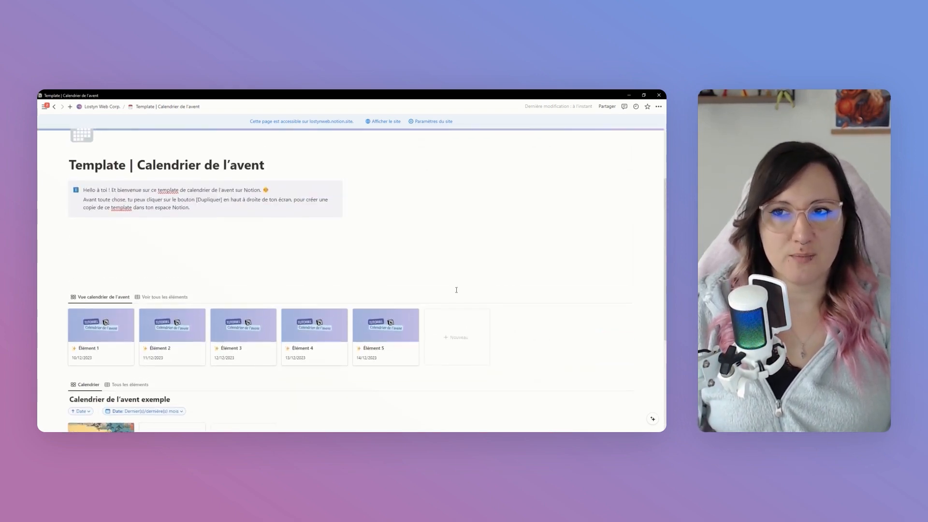
scroll(457, 290, "up", 3)
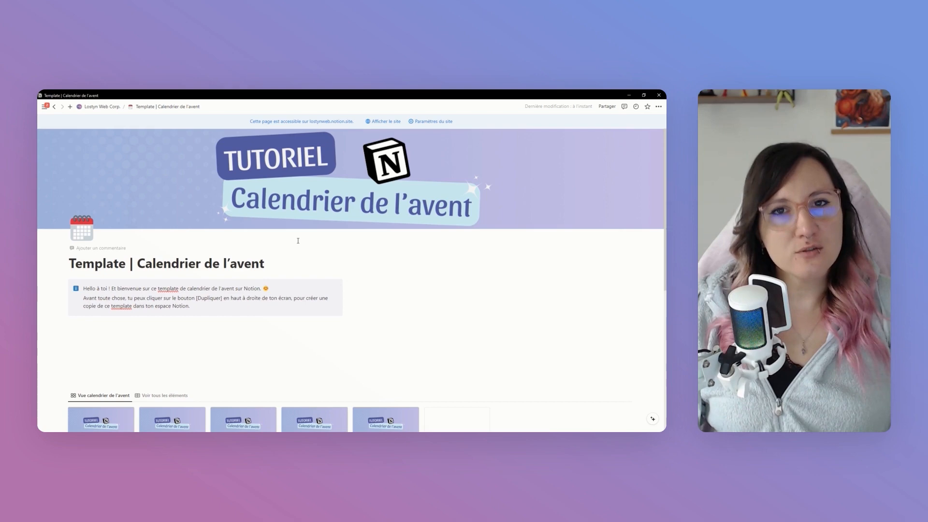